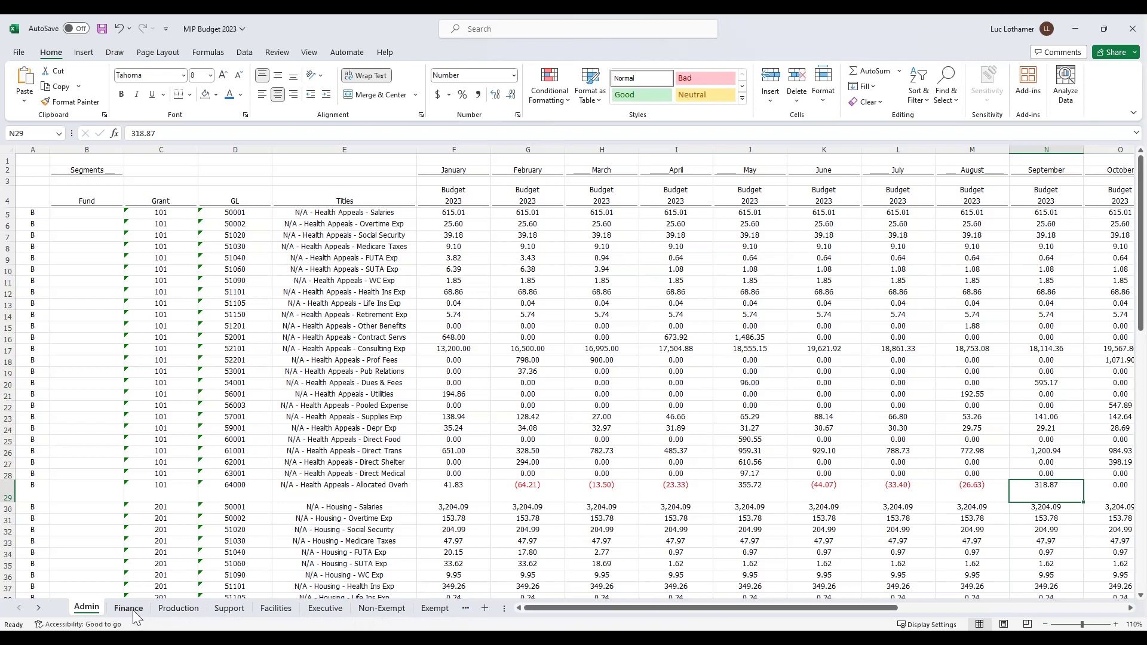
- Look through the Production, Support, Facilities, Executive, Non-Exempt and Exempt sheets of the budget workbook
left_click(179, 608)
left_click(229, 609)
left_click(276, 608)
left_click(316, 610)
left_click(366, 610)
left_click(441, 612)
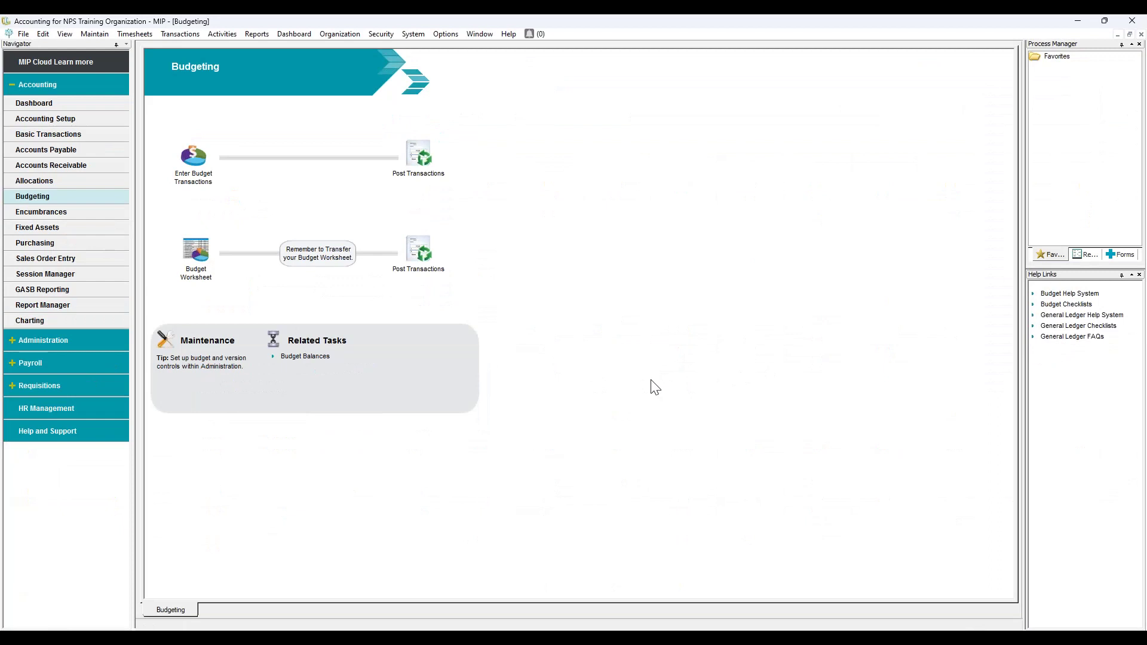
left_click(56, 89)
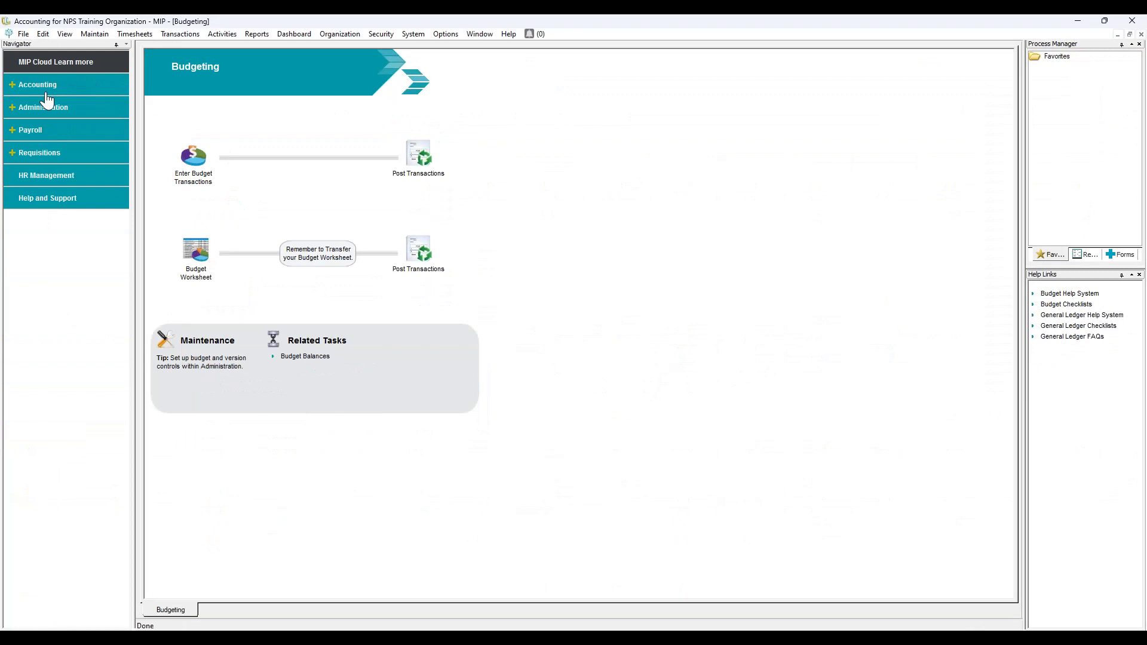
left_click(52, 95)
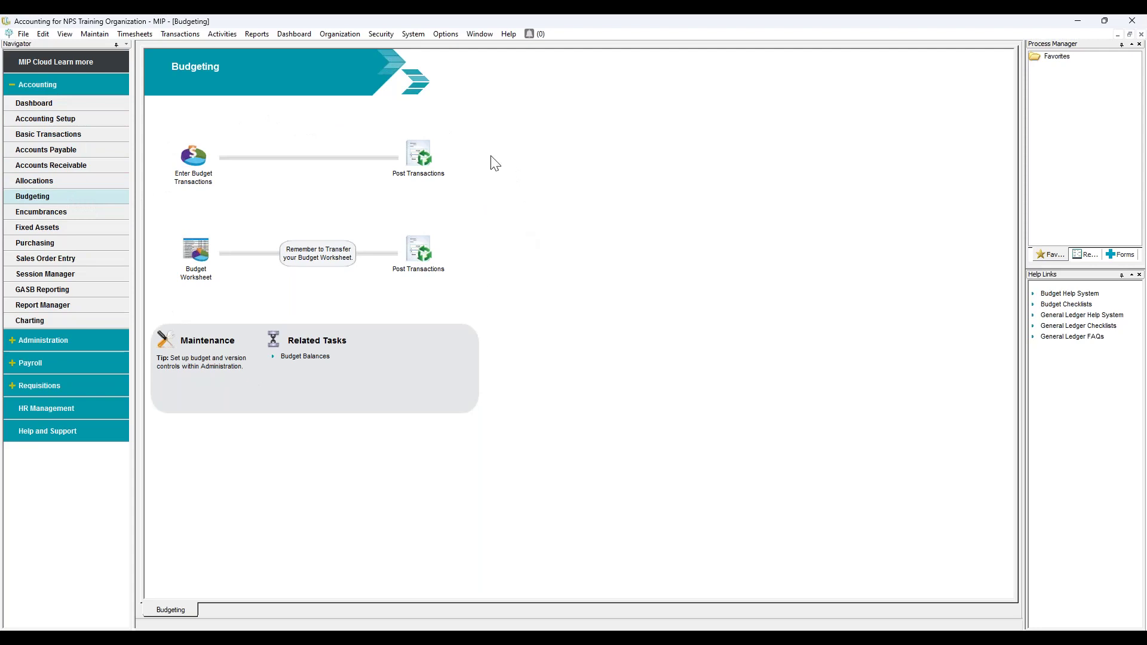
left_click(223, 34)
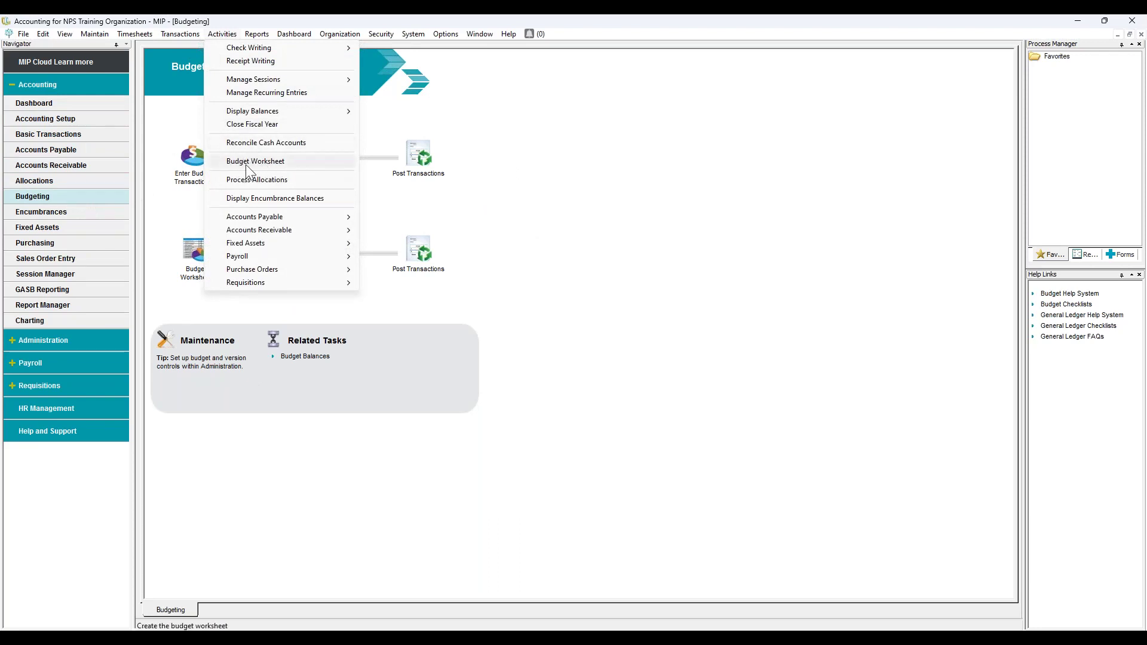
left_click(609, 245)
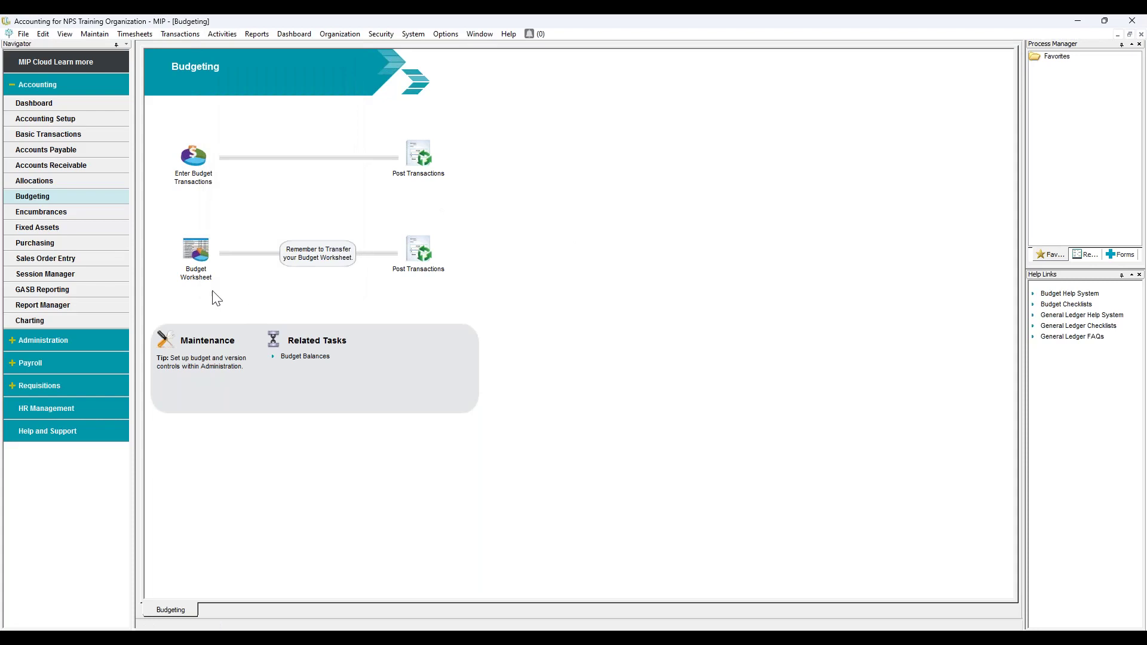
- Open the existing FY 2023 Budget worksheet from the Budgeting area of MIP
left_click(197, 253)
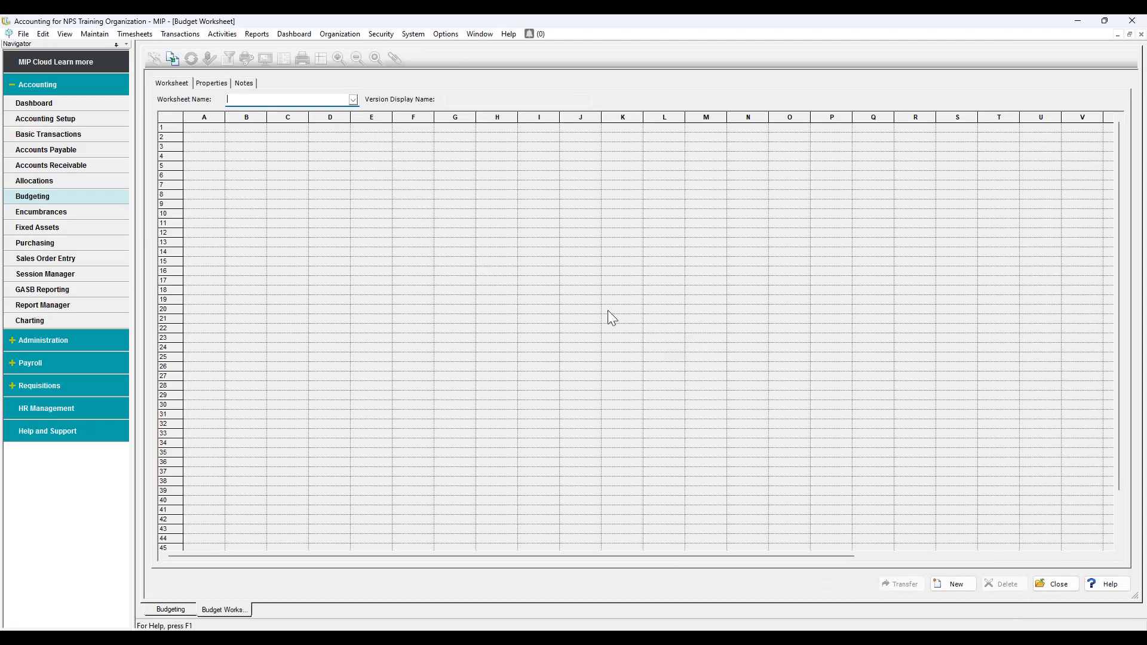
left_click(353, 100)
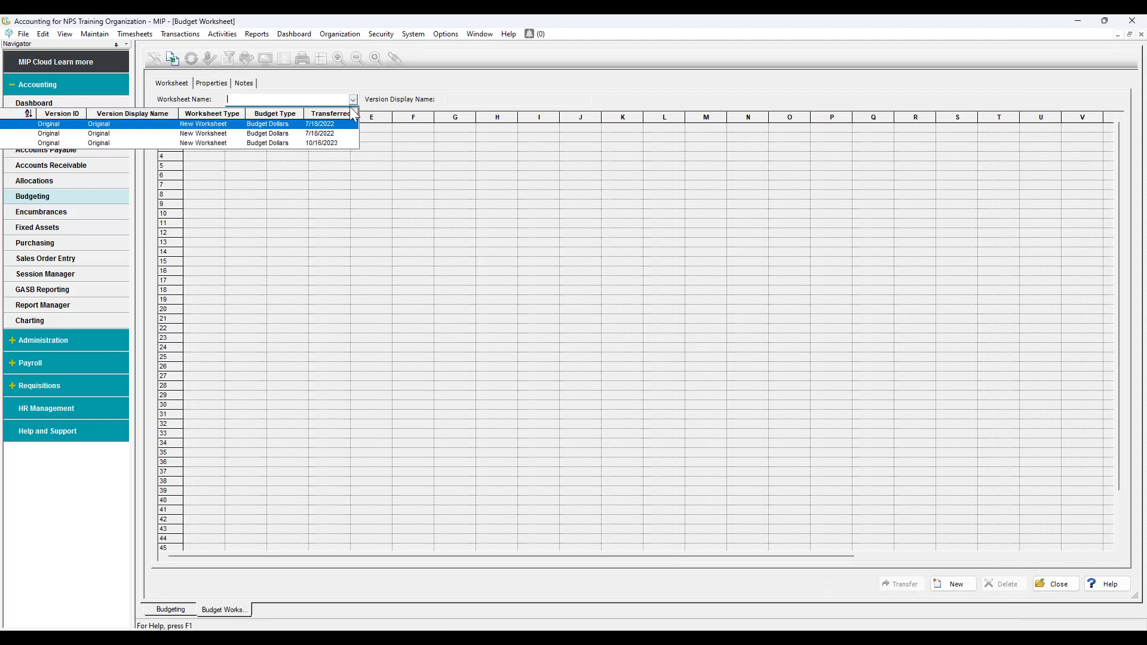
left_click(265, 144)
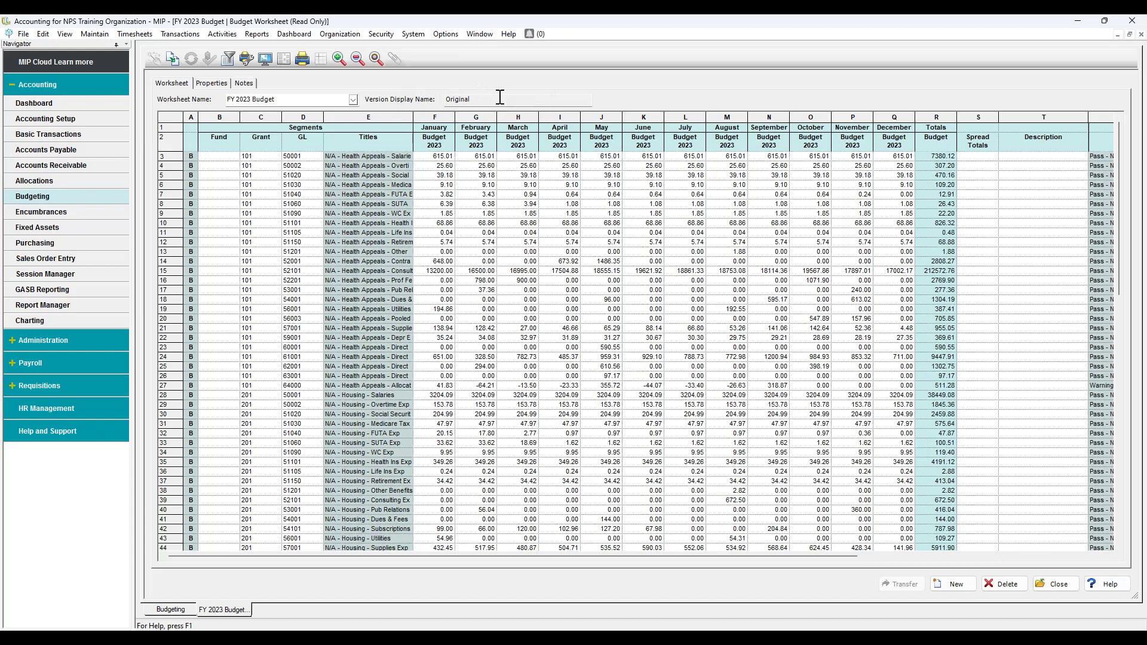
- Copy the FY 2023 Budget worksheet to a new worksheet named FY 2024 Budget with version ID Original
left_click(172, 59)
left_click(669, 295)
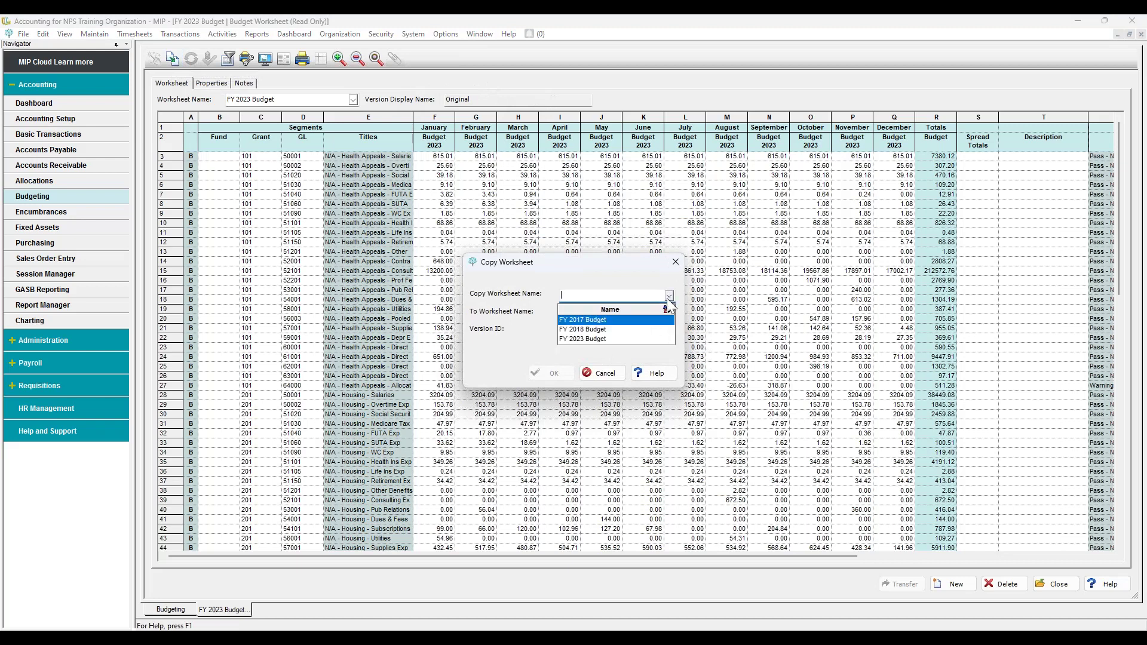
left_click(639, 340)
left_click(651, 313)
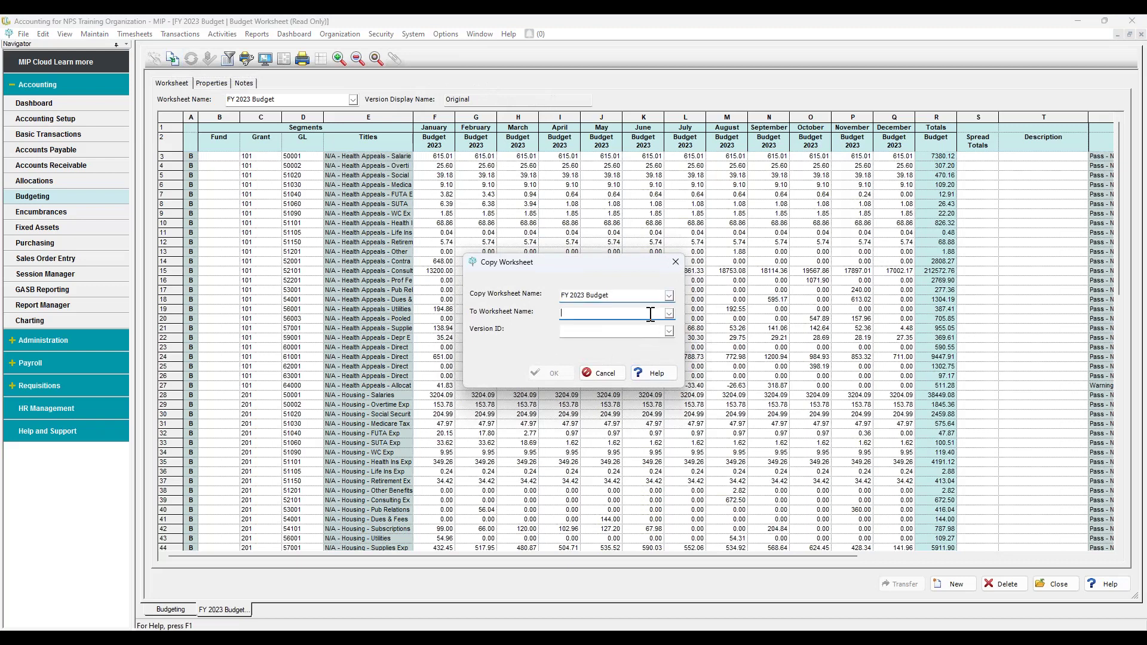
type("F")
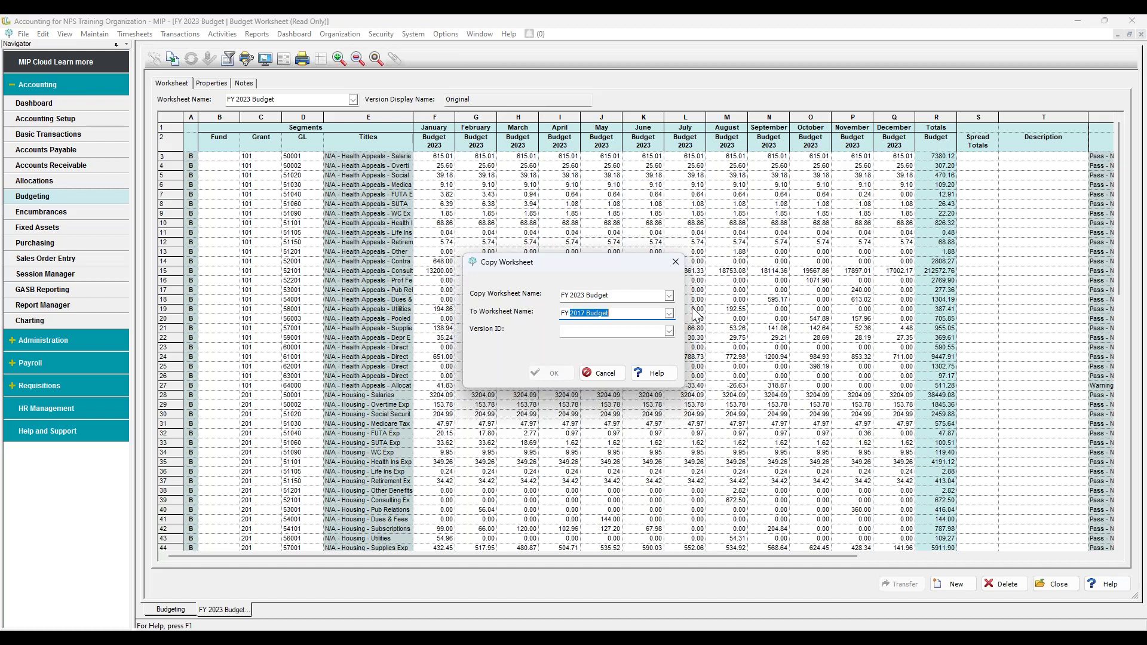
type("Y 2024 Budget")
key("Tab")
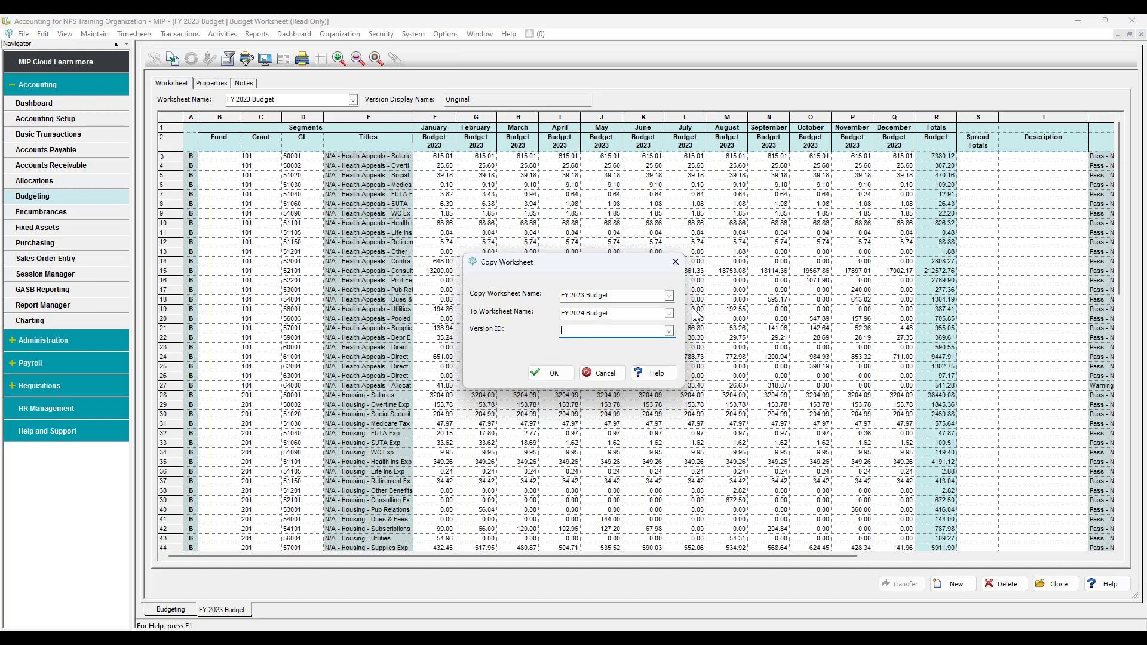
left_click(668, 330)
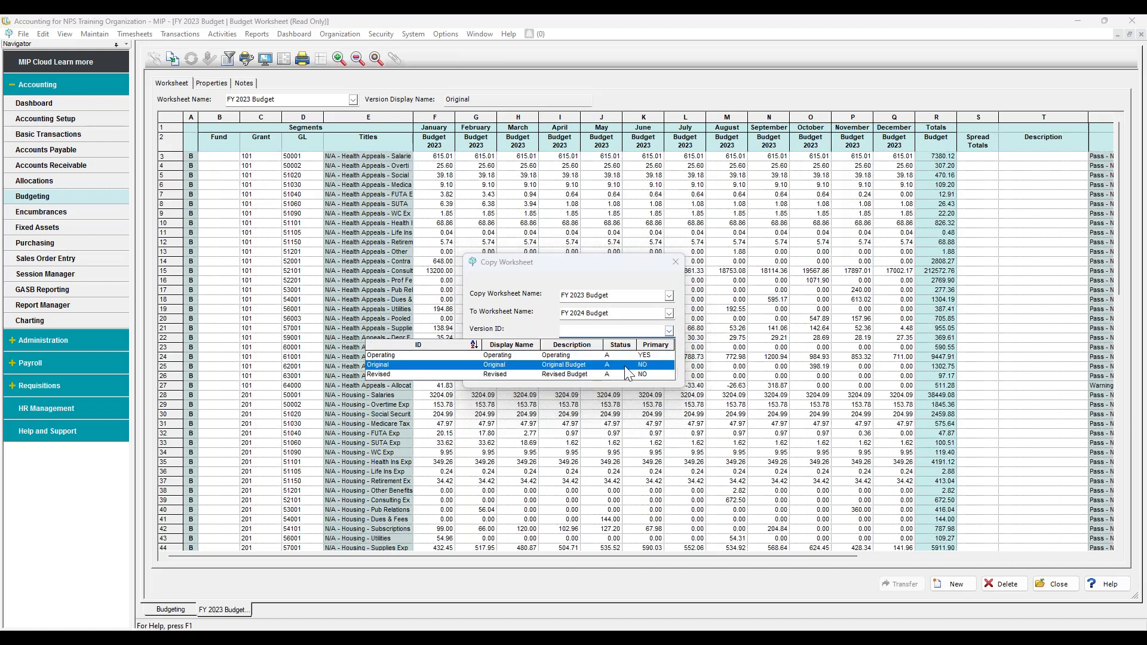
left_click(627, 362)
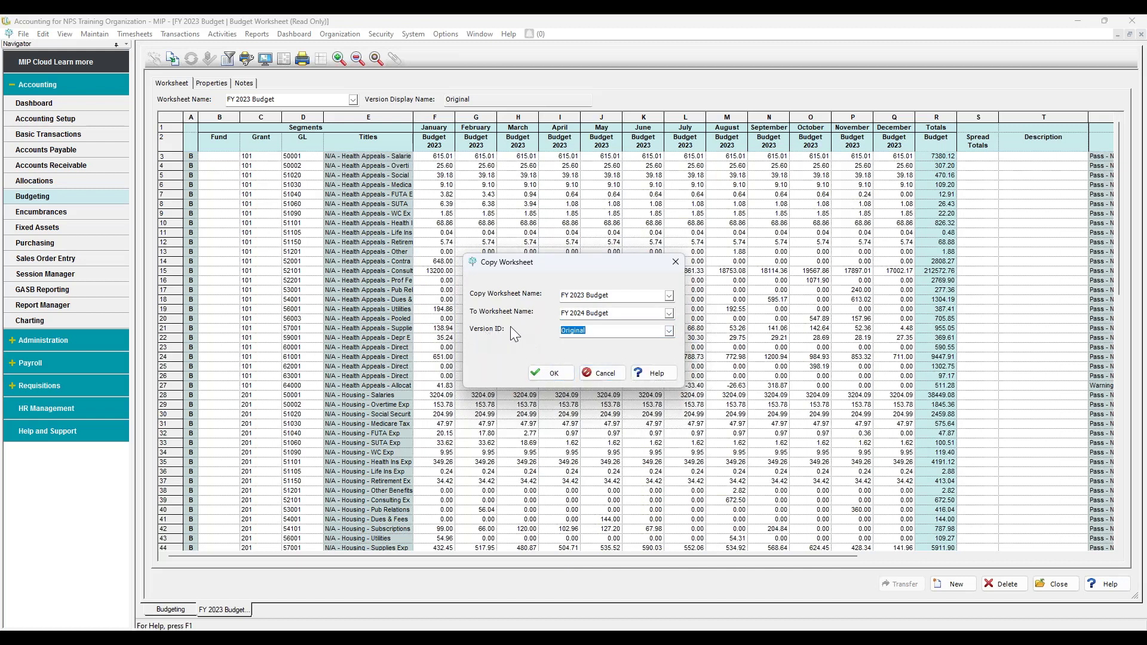
left_click(553, 374)
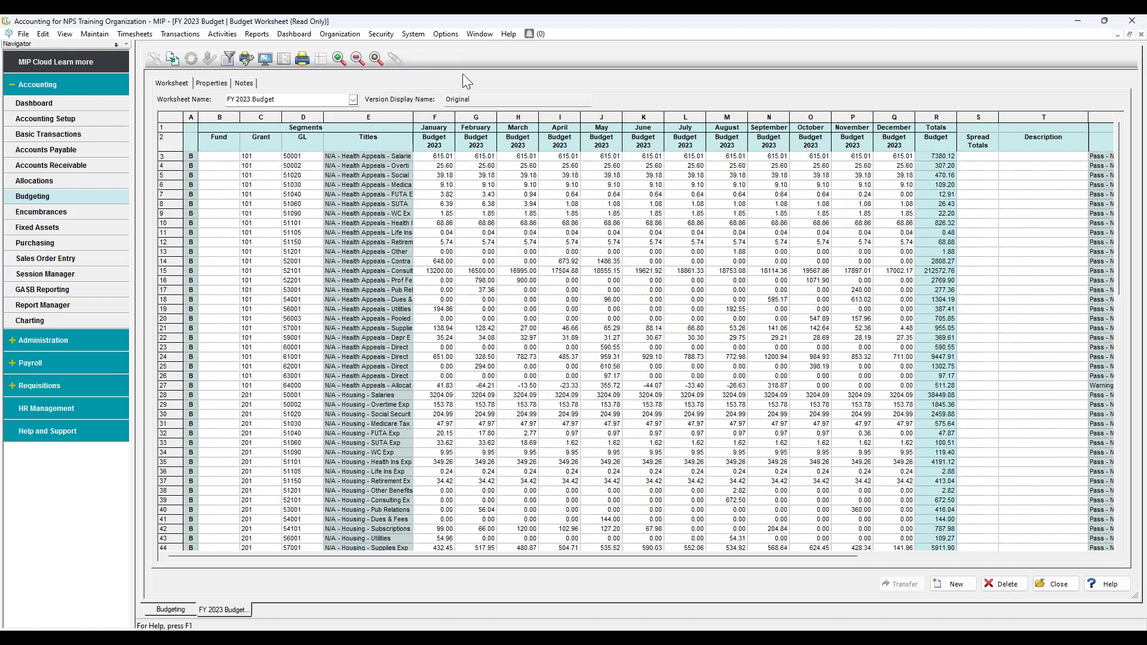
- Open the copied FY 2024 Budget worksheet and select cells among its monthly amounts
left_click(353, 99)
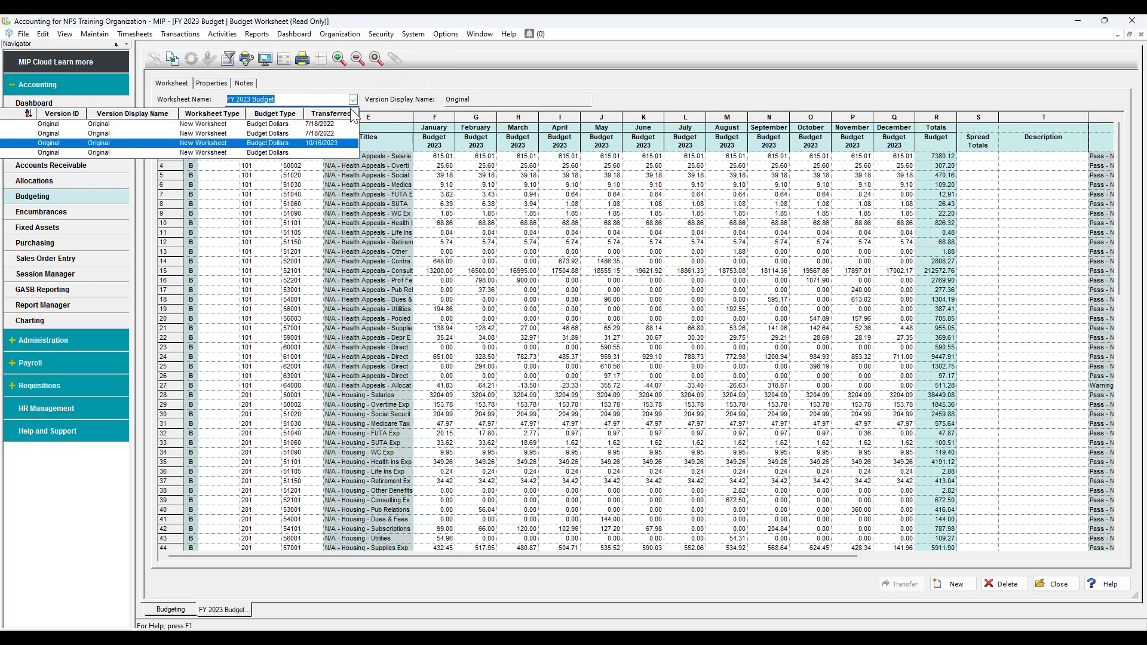
left_click(330, 150)
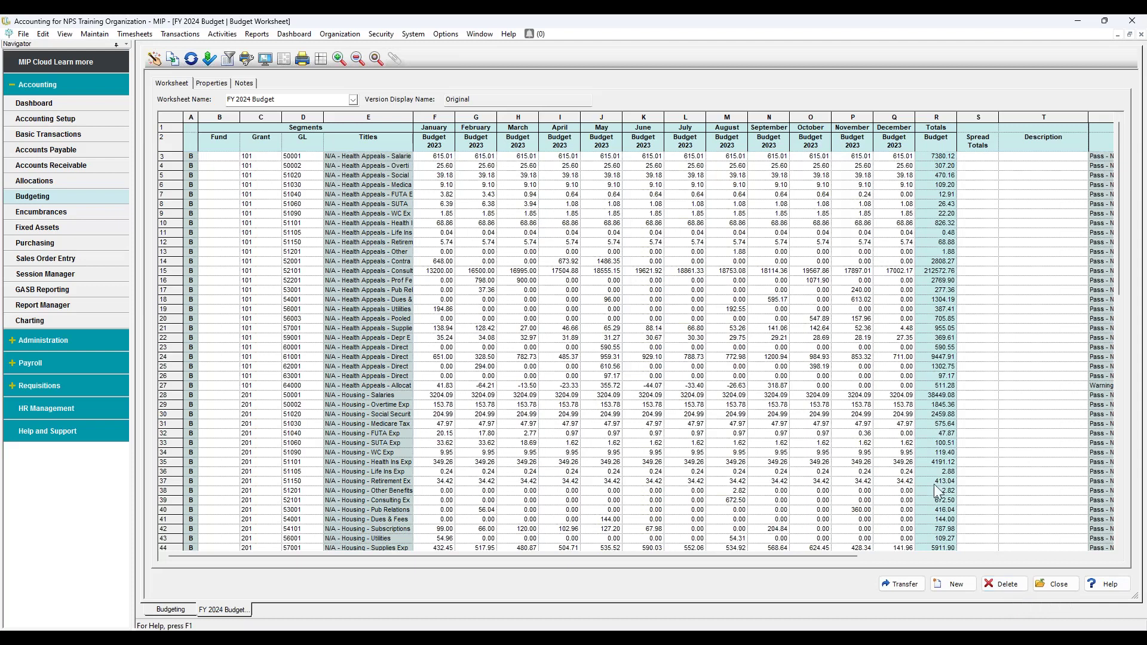
left_click(436, 157)
left_click(560, 166)
- Switch to Excel, copy F5:P28 of the Exempt sheet, and paste it into the MIP worksheet from the first January amount
key("alt+Tab")
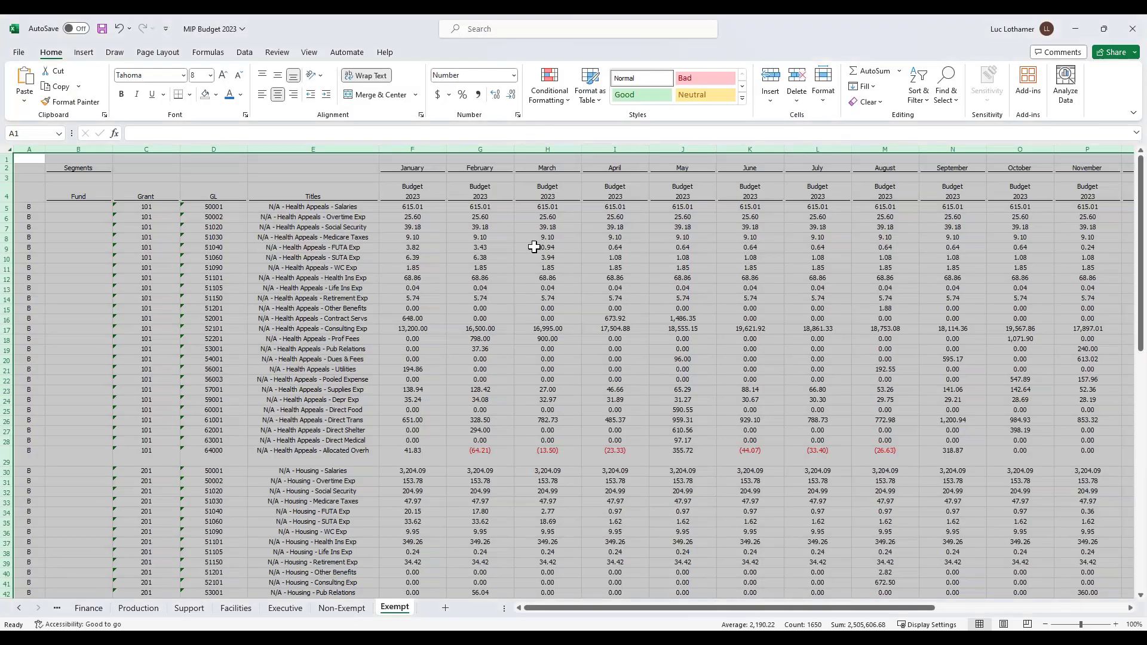
left_click_drag(414, 208, 1091, 436)
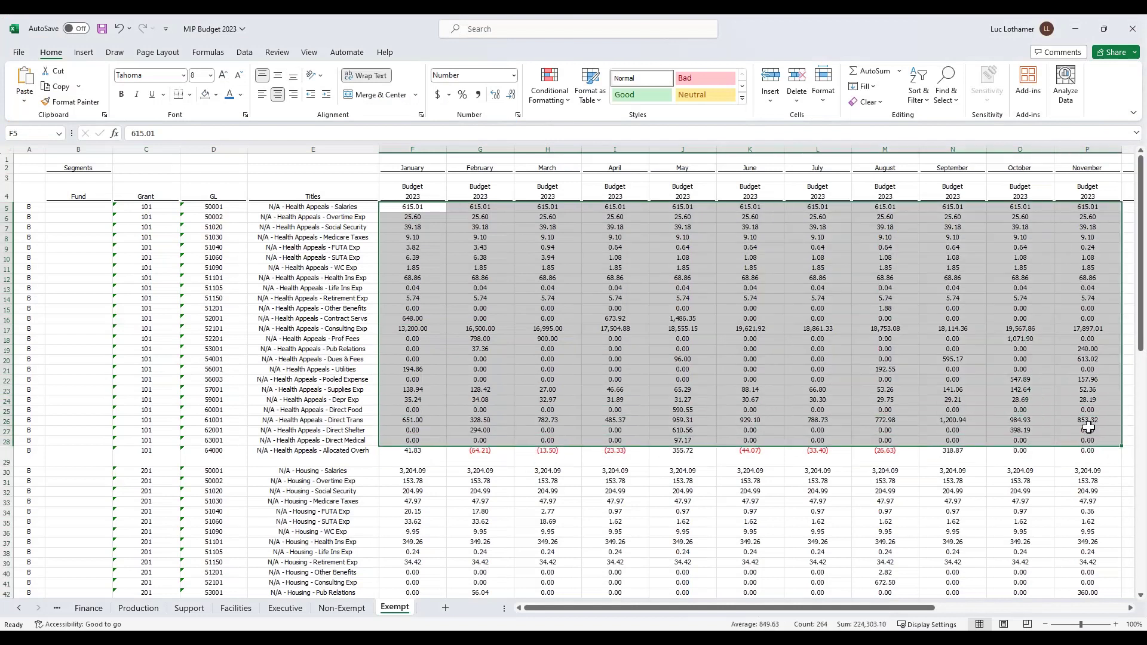
right_click(1088, 427)
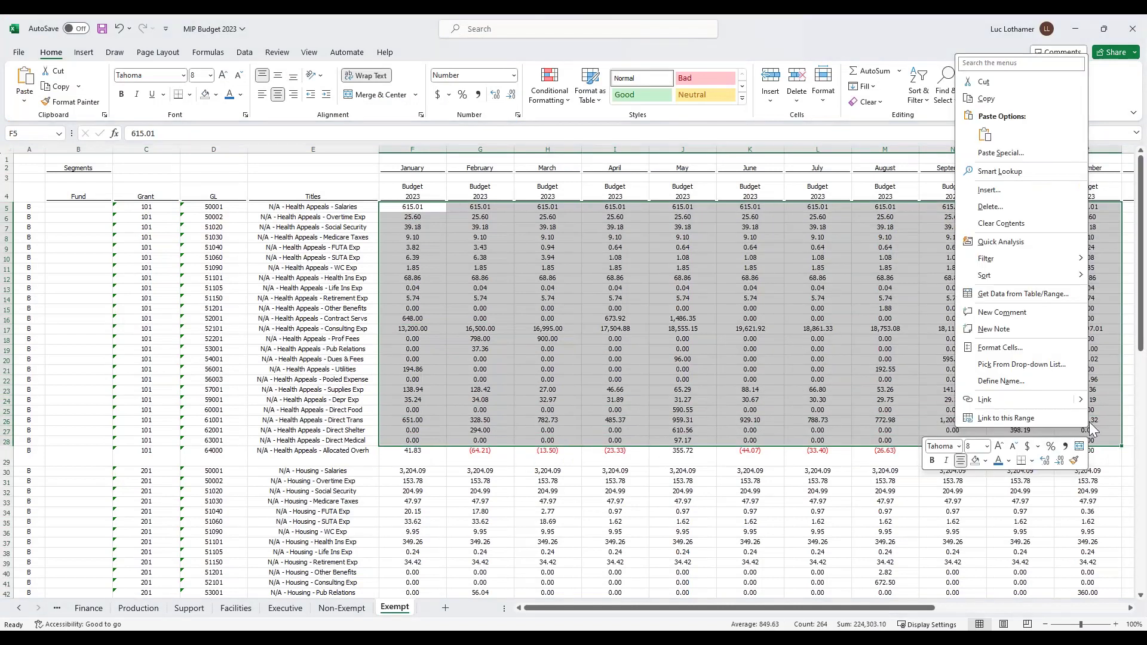
left_click(986, 98)
left_click(1078, 27)
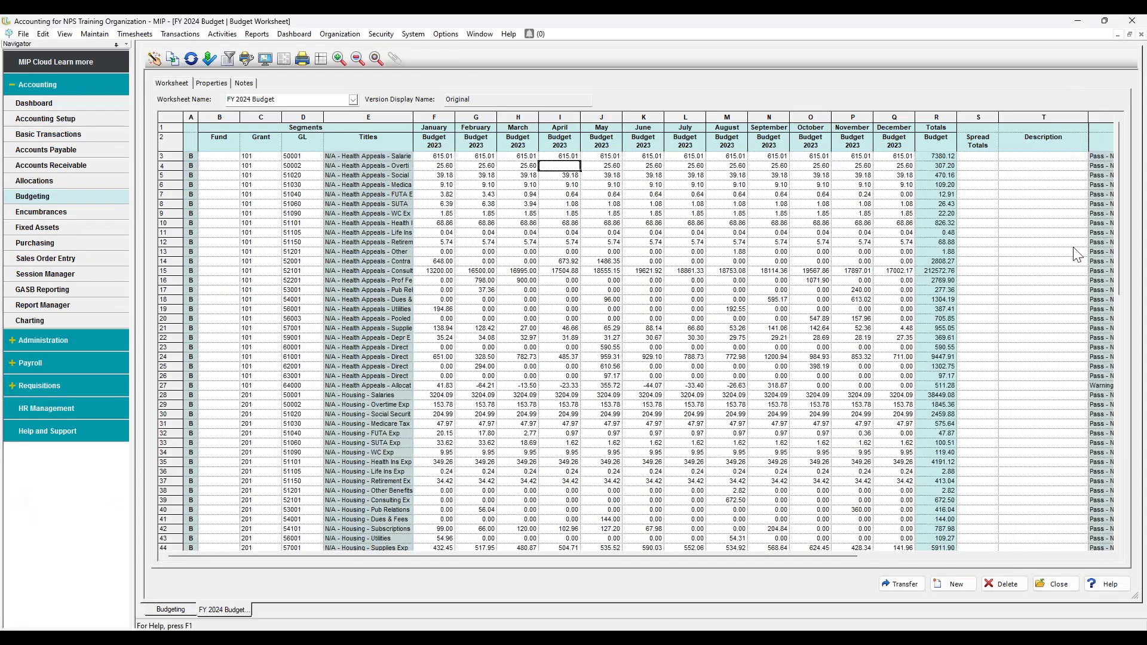
right_click(418, 157)
left_click(457, 239)
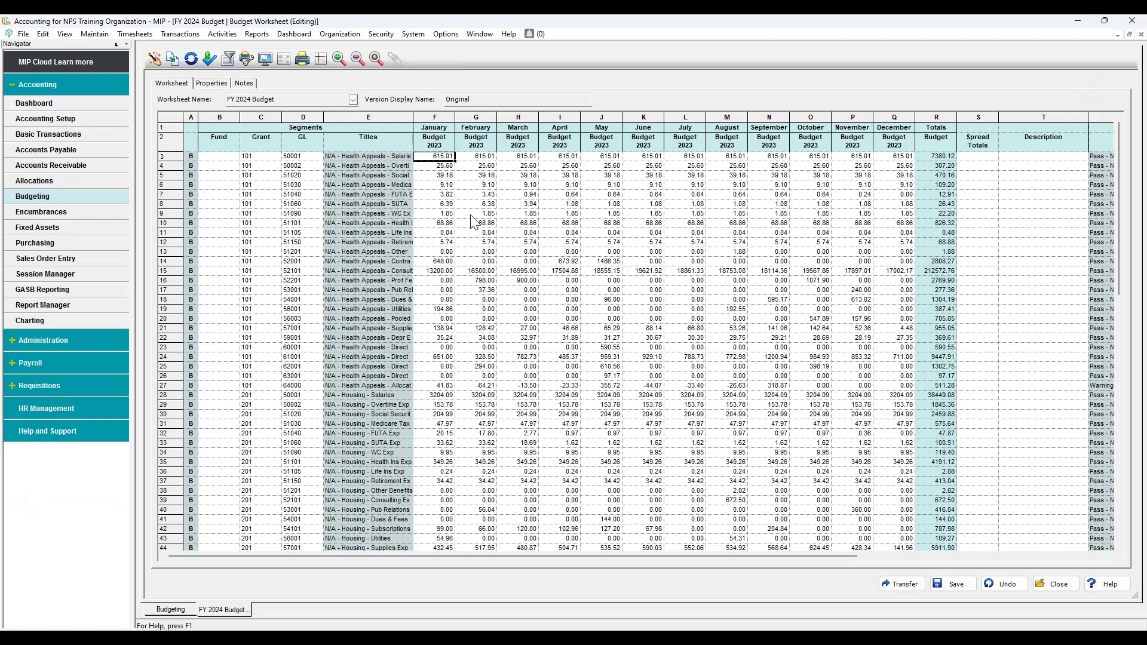
- Check the worksheet's segment, title and total budget cells for editability
double_click(272, 158)
double_click(359, 157)
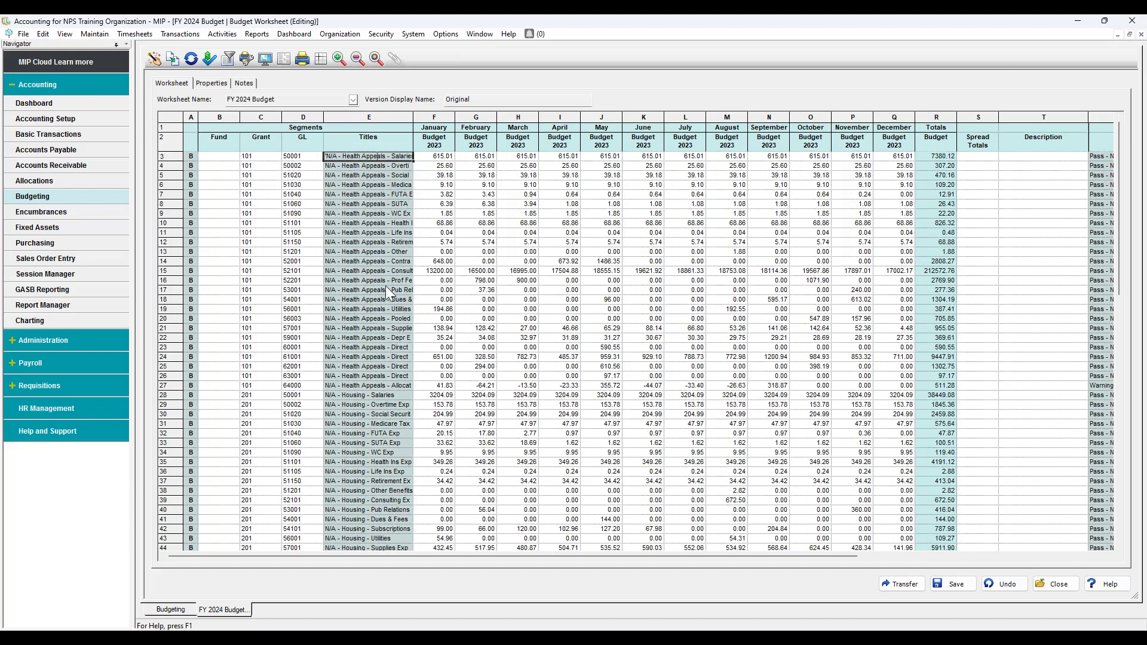
left_click(317, 138)
left_click(221, 148)
left_click(940, 145)
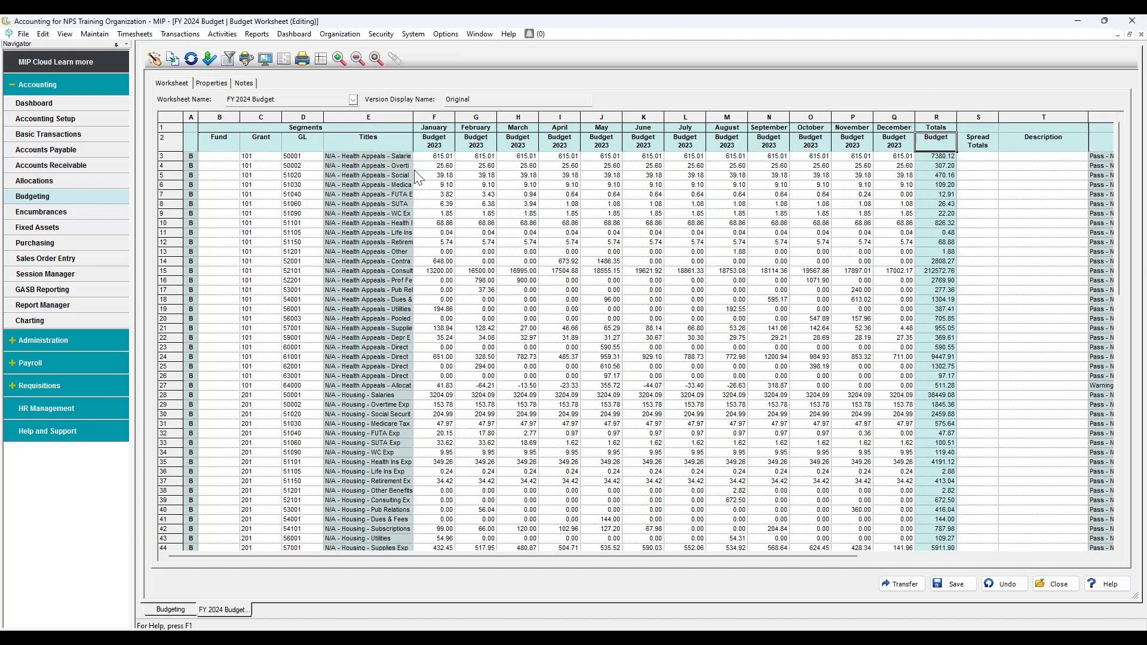
- Step through the monthly salary amounts from January to August and down to the August overtime amount
left_click(445, 156)
key("Right")
key("Right")
key("Right")
key("Right")
key("Right")
key("Right")
key("Right")
key("Down")
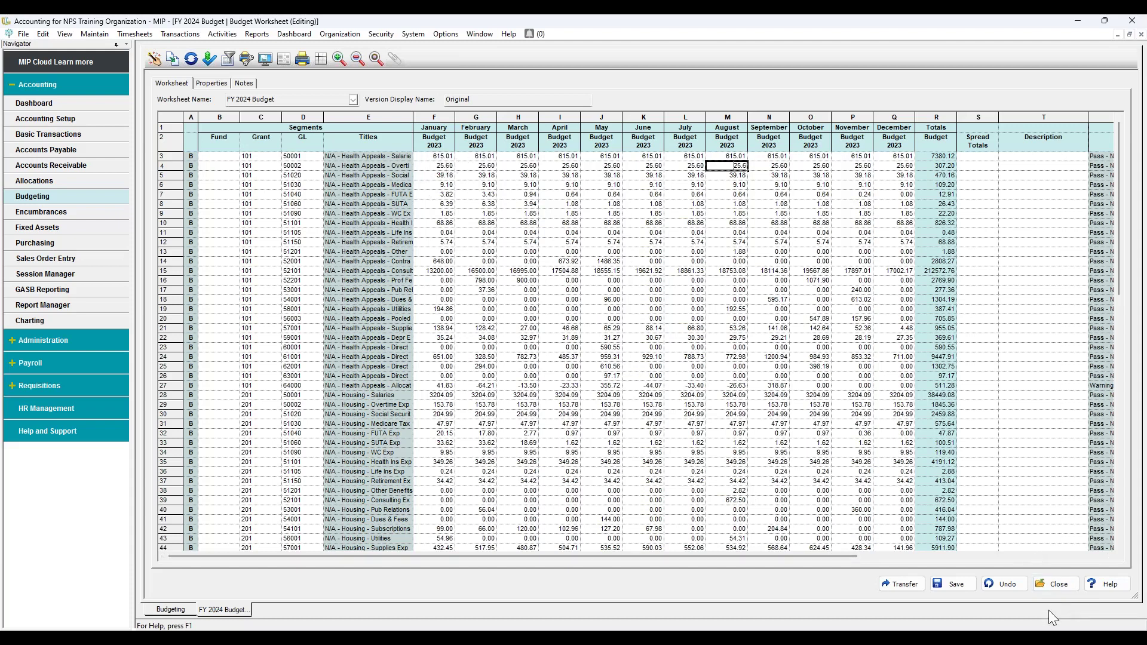
- Discard the unsaved worksheet edits and delete the FY 2024 Budget worksheet
left_click(1005, 583)
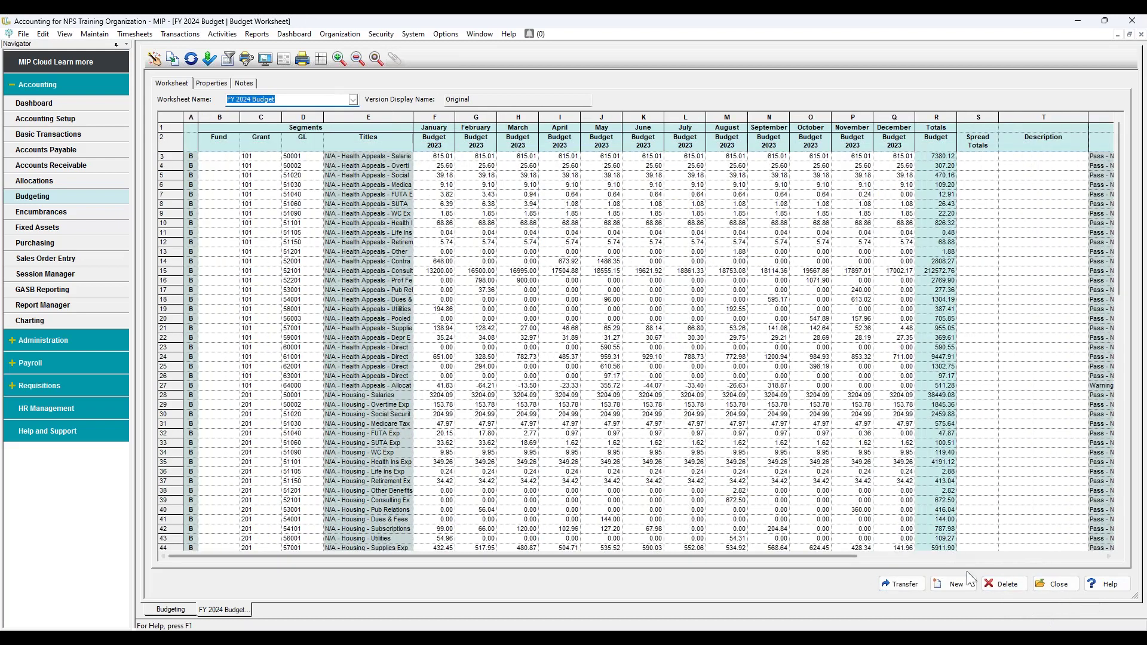
left_click(1011, 589)
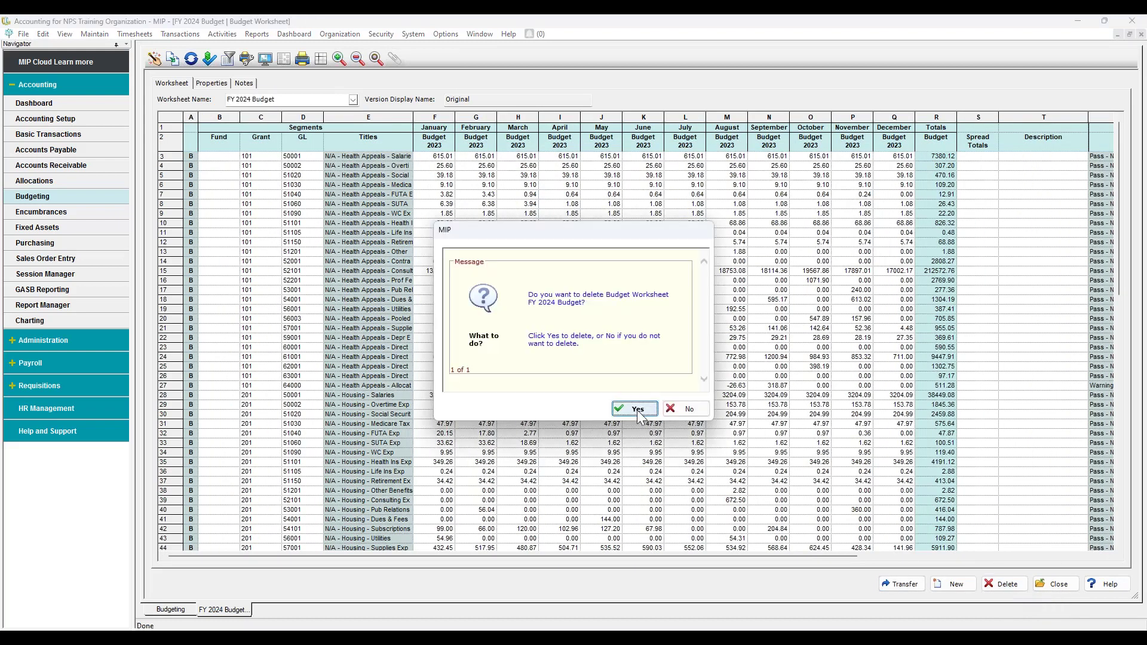
left_click(637, 410)
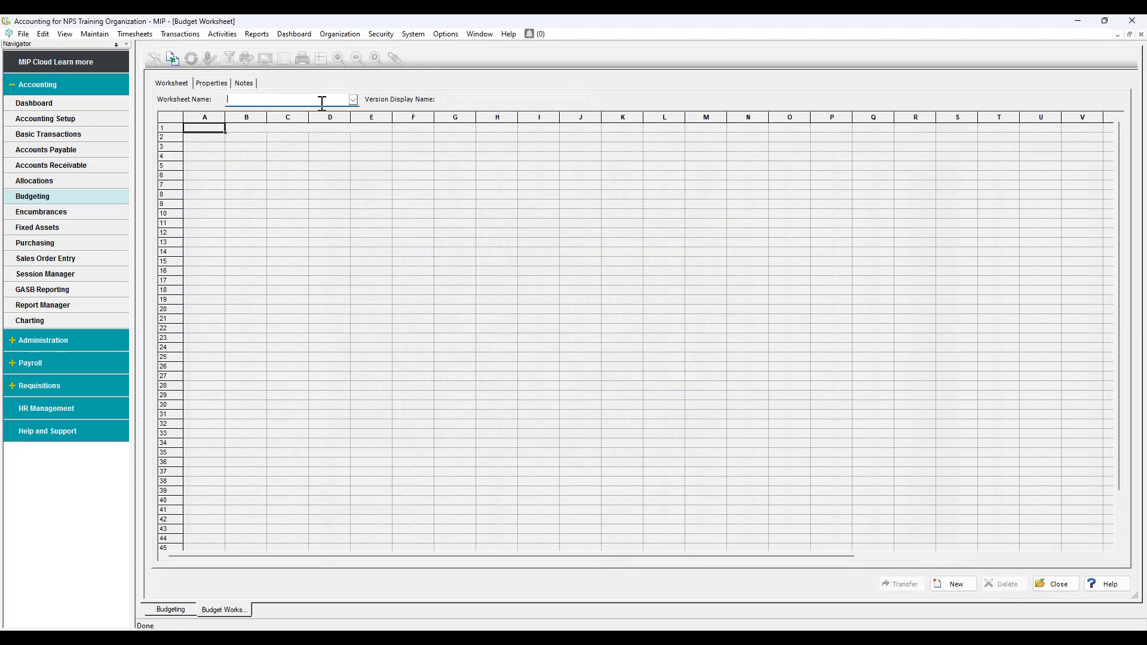
- Start a new budget worksheet named FY 2024 Budget using the Original budget version
type("FY 2024 Budget")
key("Tab")
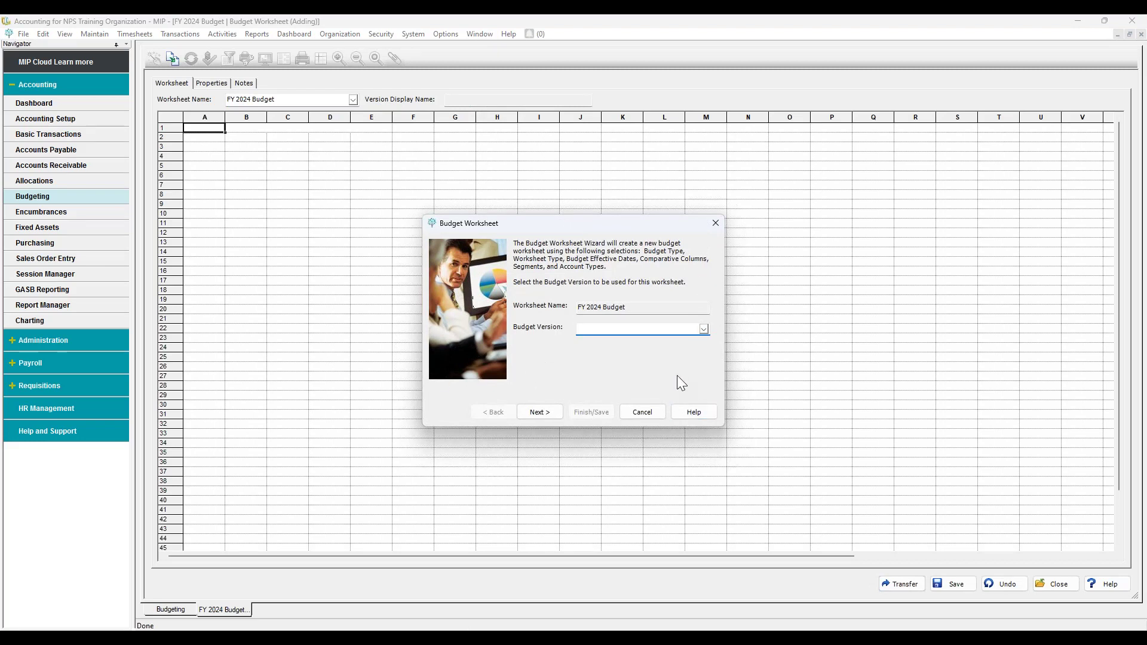
left_click(704, 328)
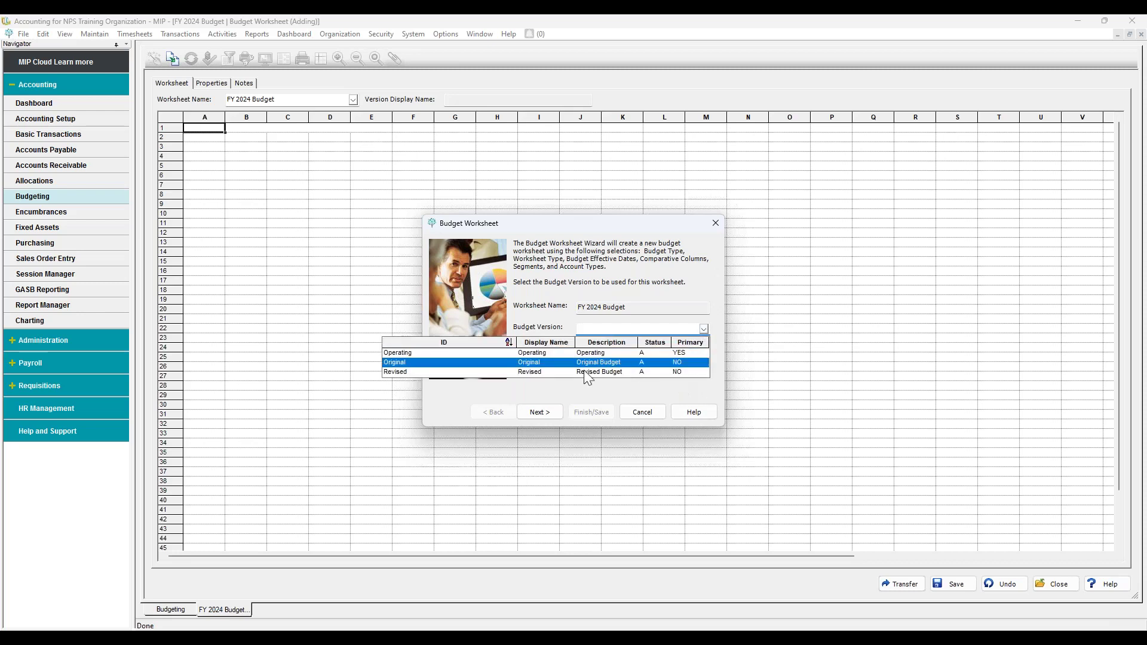
left_click(503, 362)
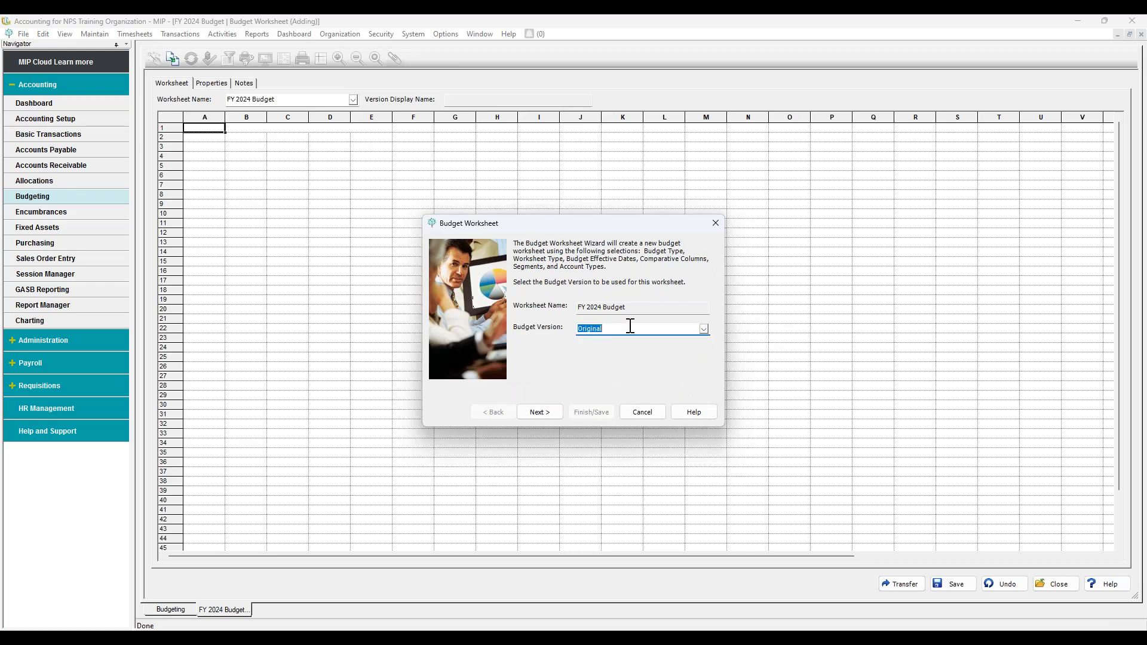
left_click(536, 412)
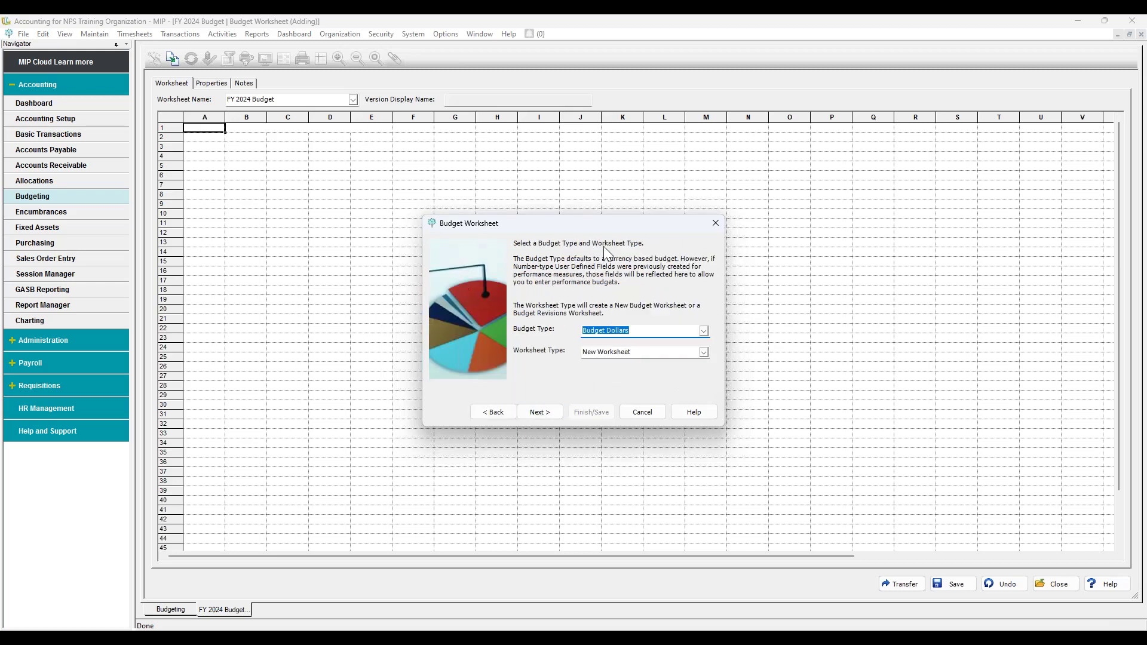
- Keep Budget Dollars as the budget type and New Worksheet as the worksheet type, and continue to the effective dates
left_click(704, 332)
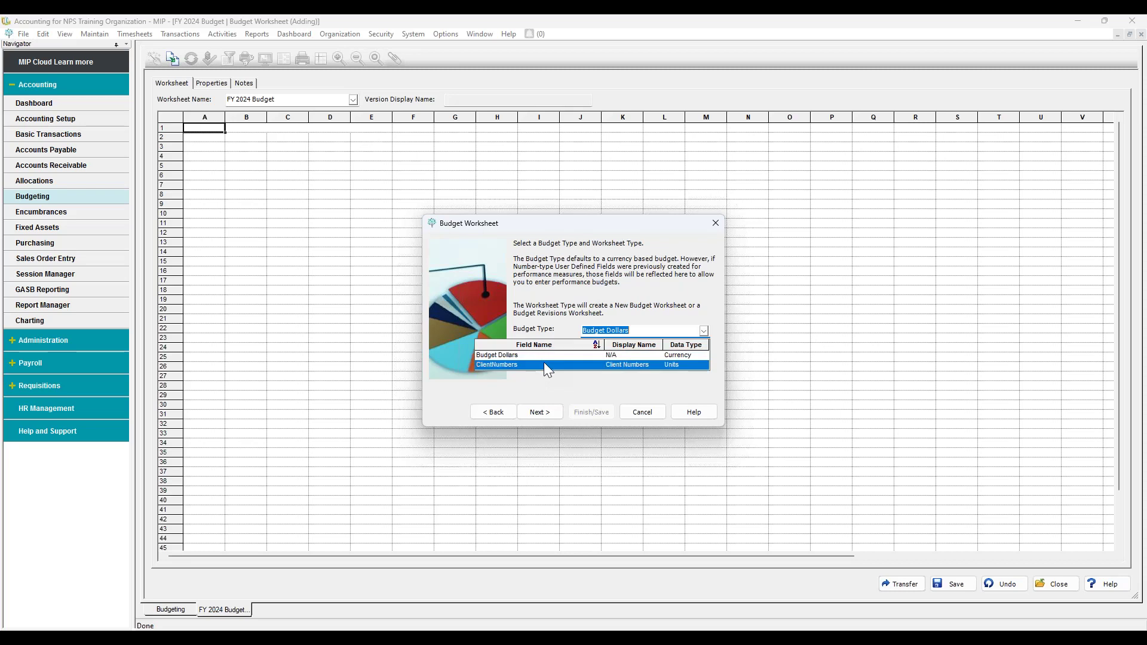
left_click(601, 355)
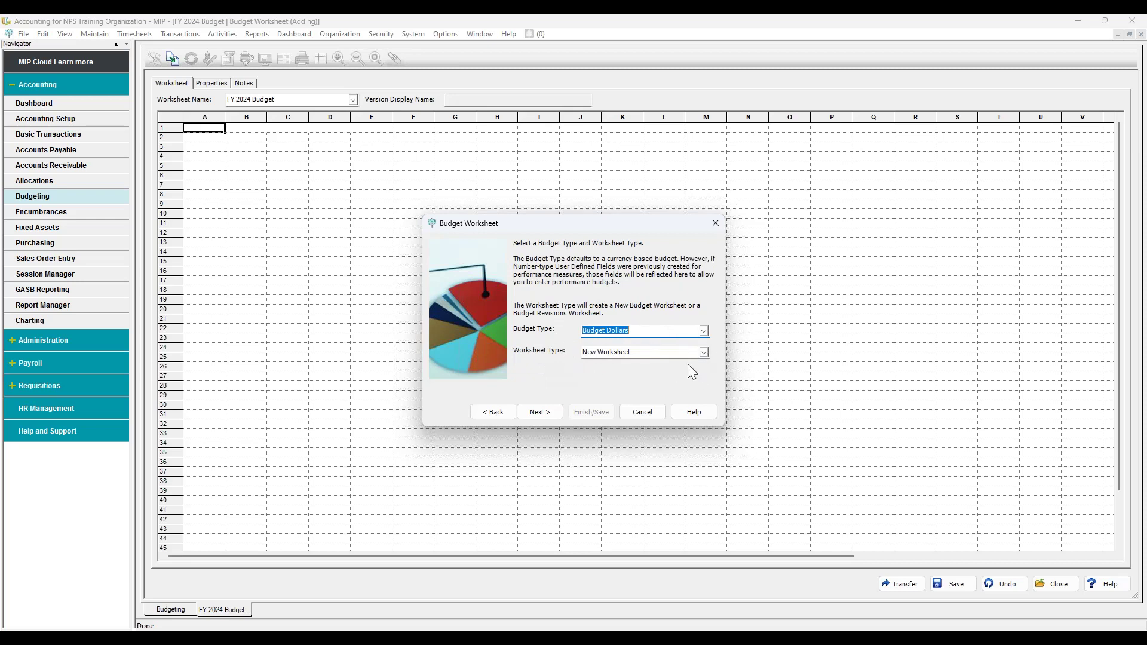
left_click(702, 352)
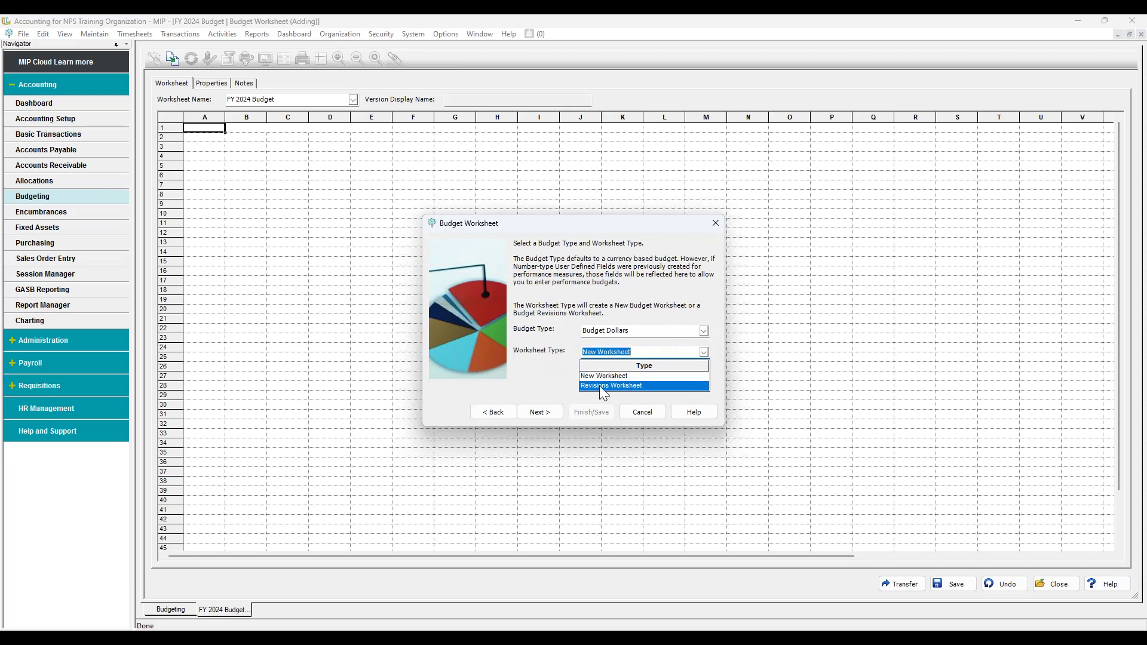
left_click(722, 385)
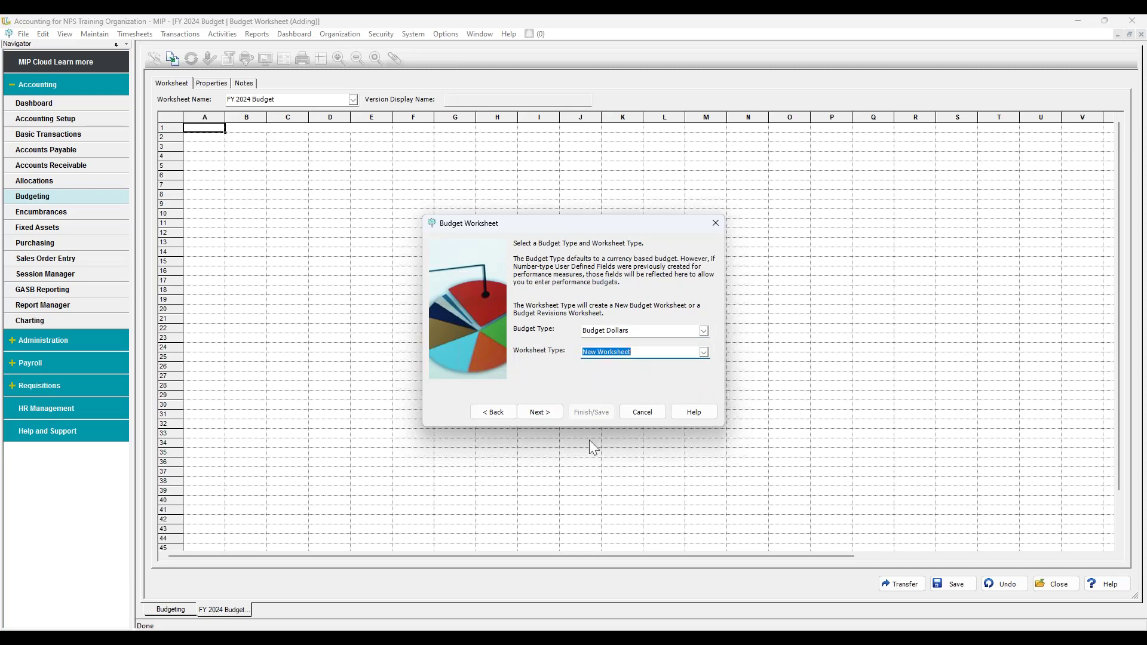
left_click(539, 413)
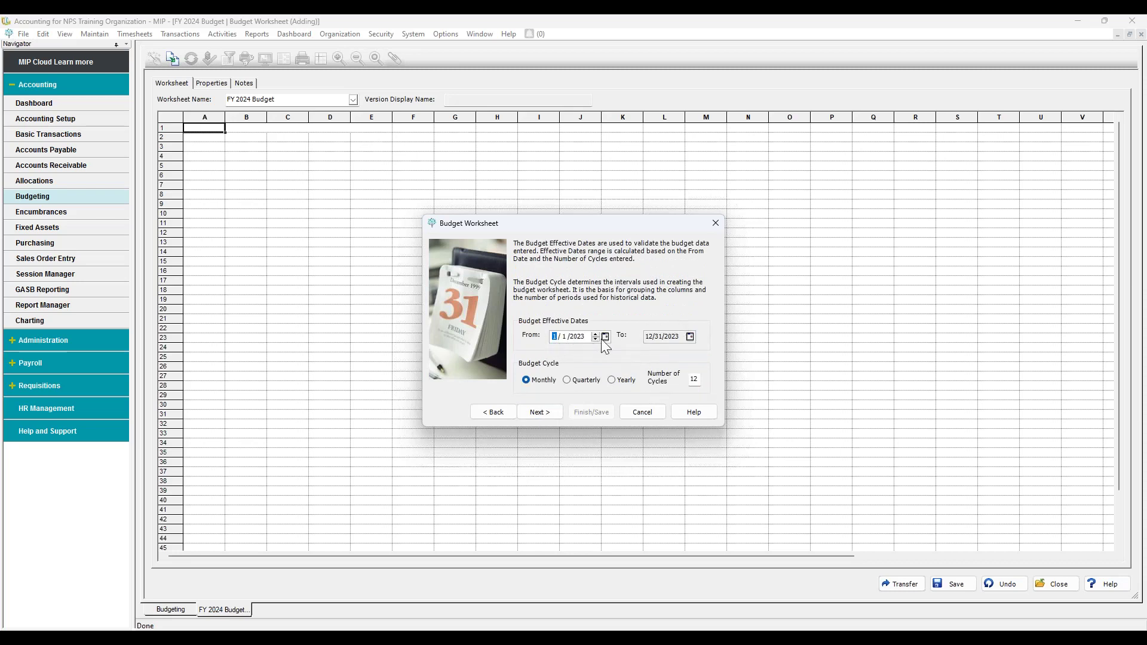
- Set the budget effective dates to start 1/1/2024 with 12 monthly cycles, accept the date warnings and continue
left_click(579, 337)
type("202")
key("Tab")
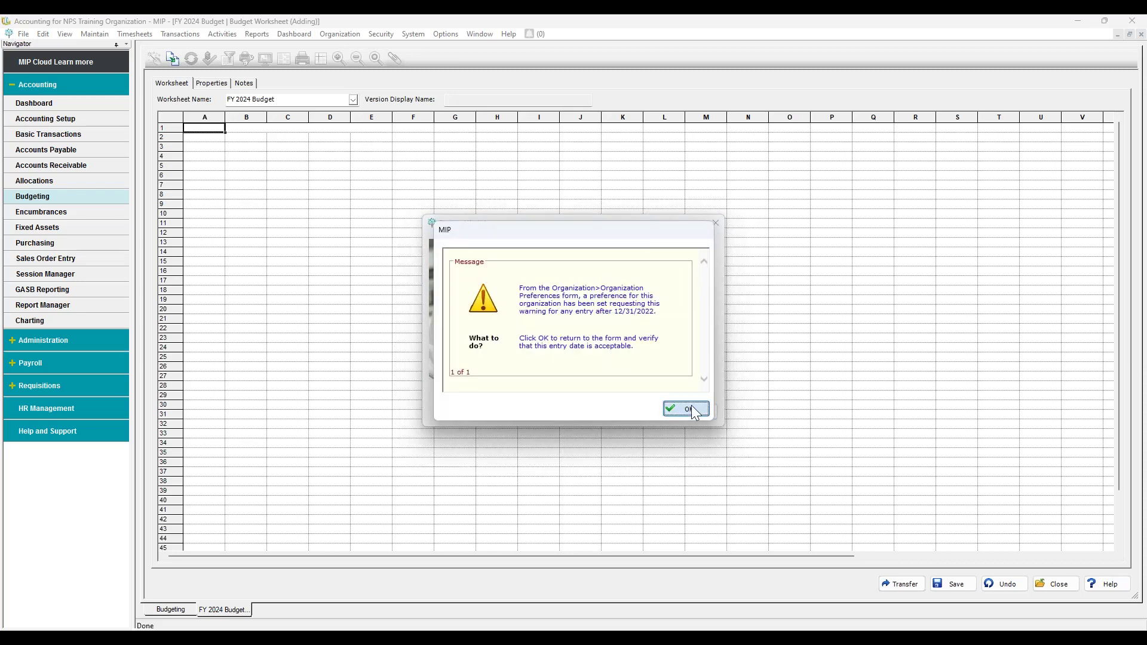
left_click(687, 409)
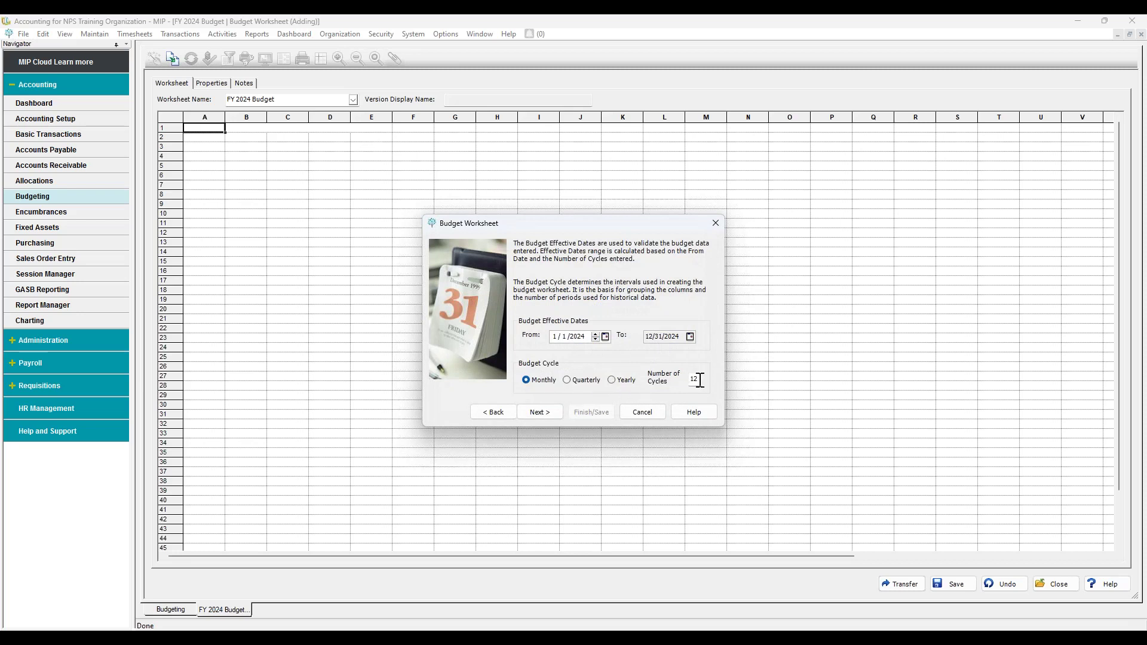
left_click(539, 412)
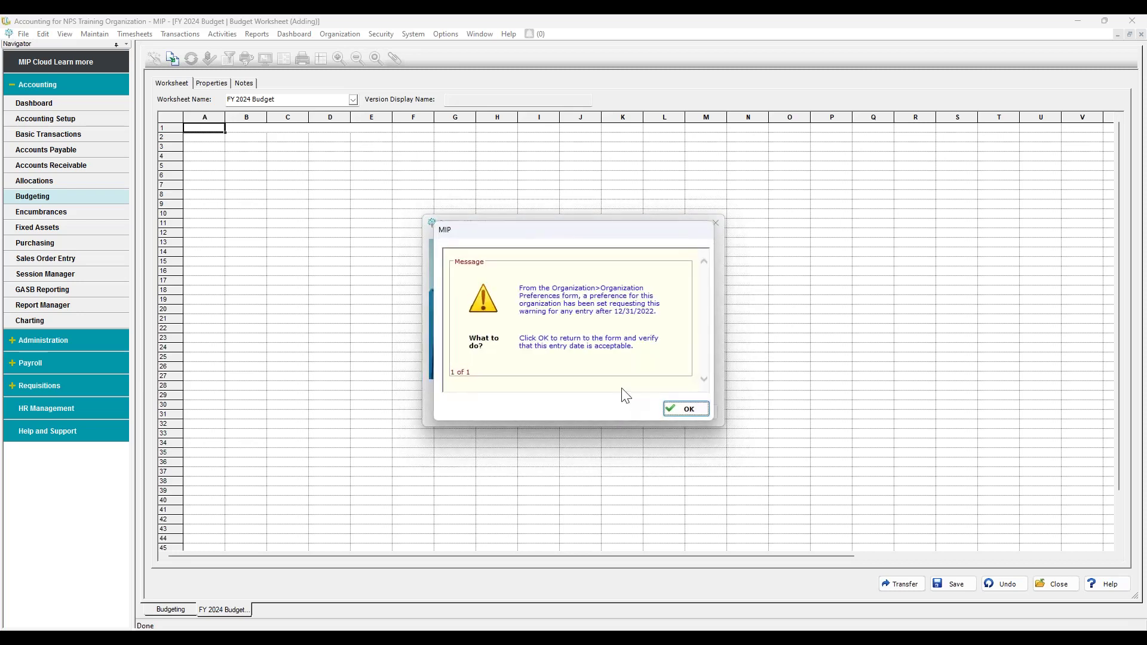
left_click(705, 409)
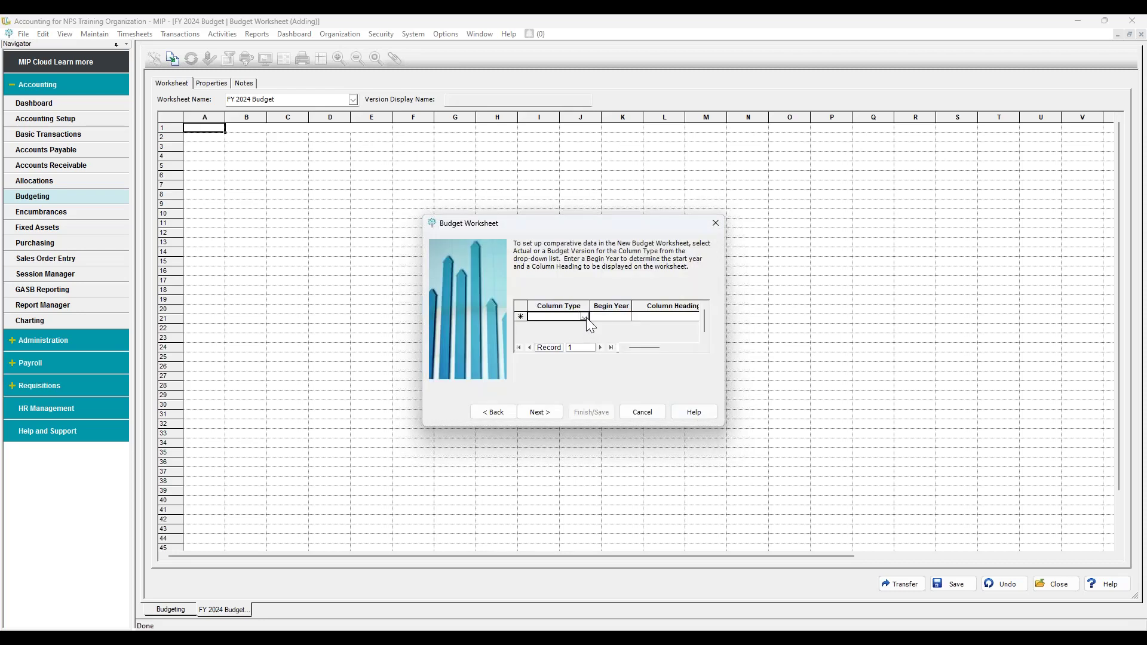
- View the available comparative column types and continue without adding any comparative data
left_click(584, 317)
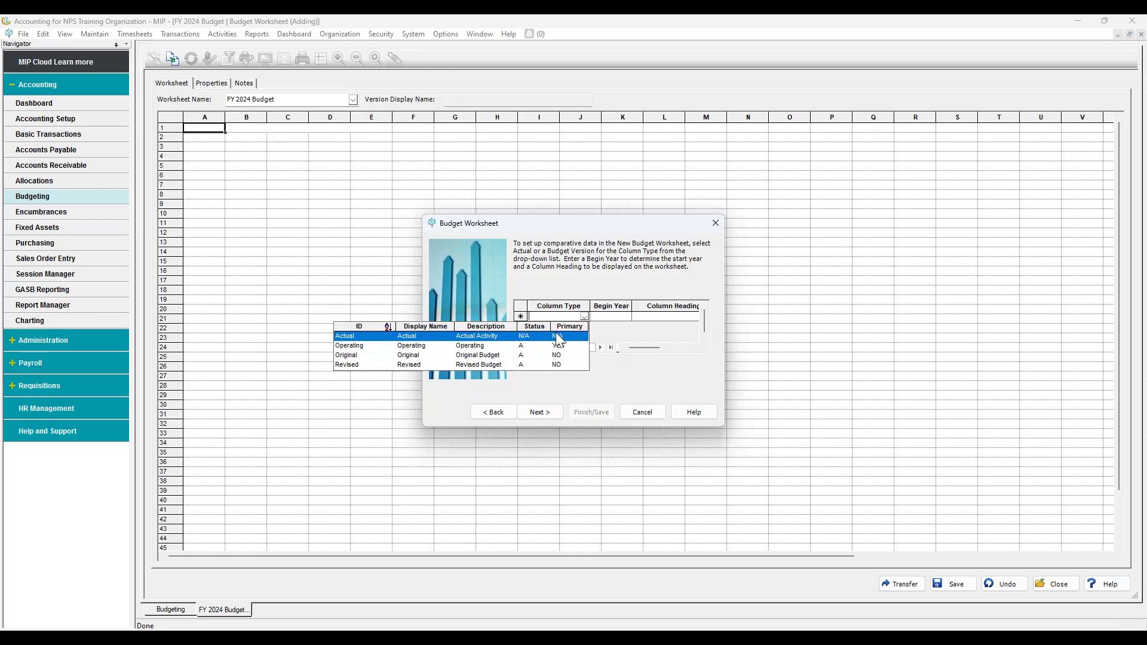
left_click(603, 351)
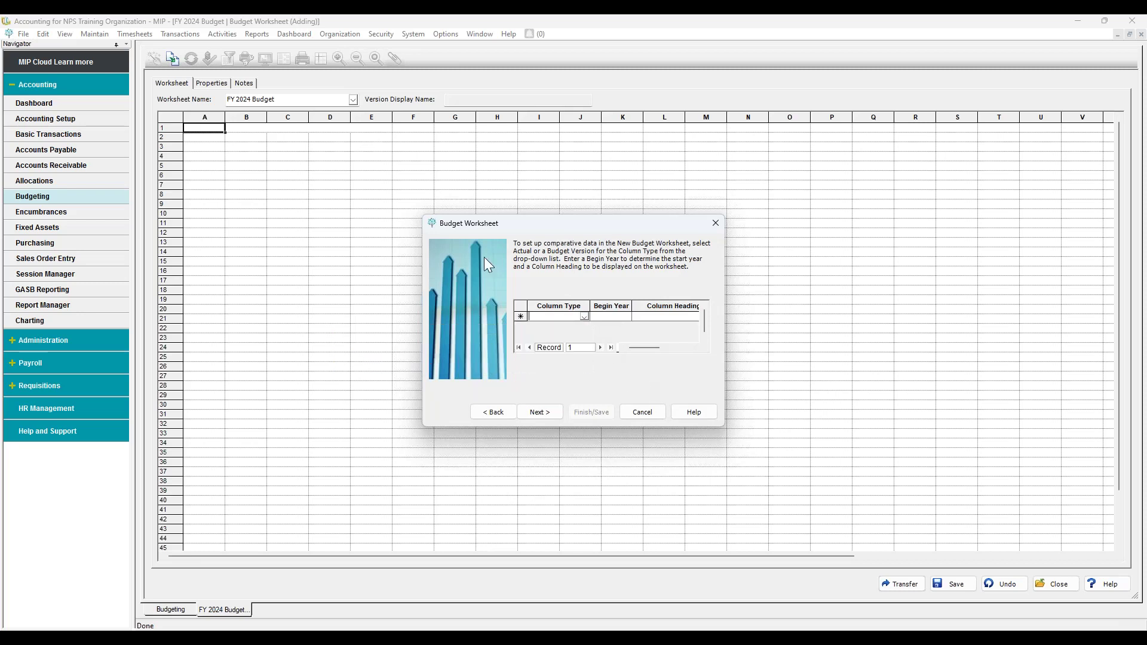
left_click(553, 413)
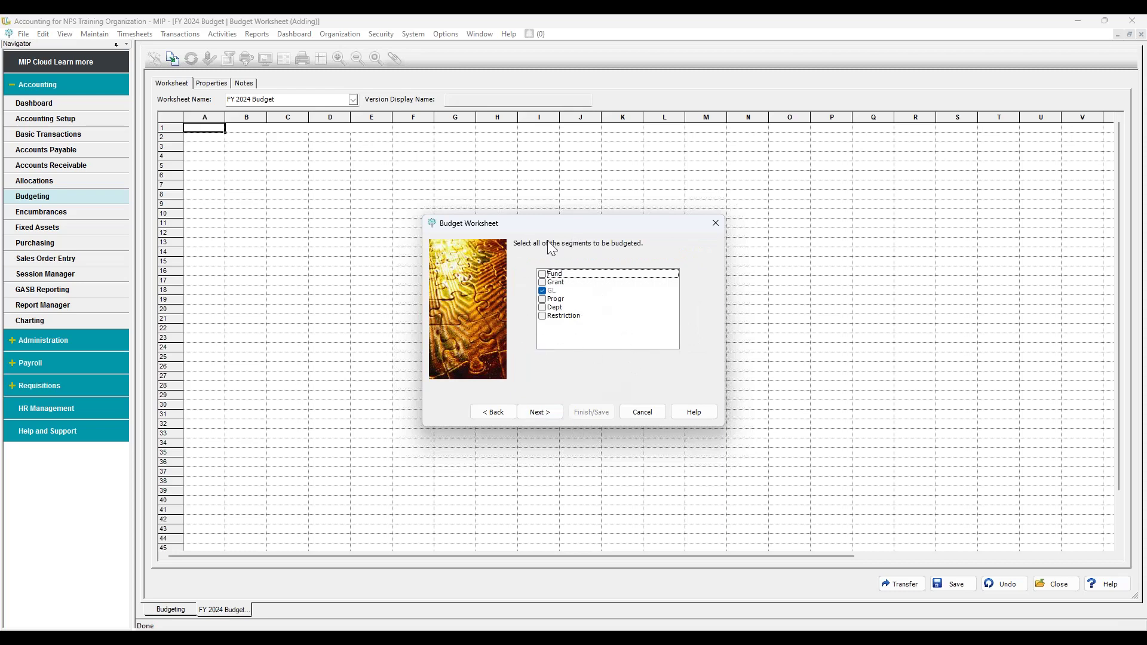
- Select the Fund and Grant segments to be budgeted alongside GL, and continue to the account types
left_click(541, 274)
left_click(542, 282)
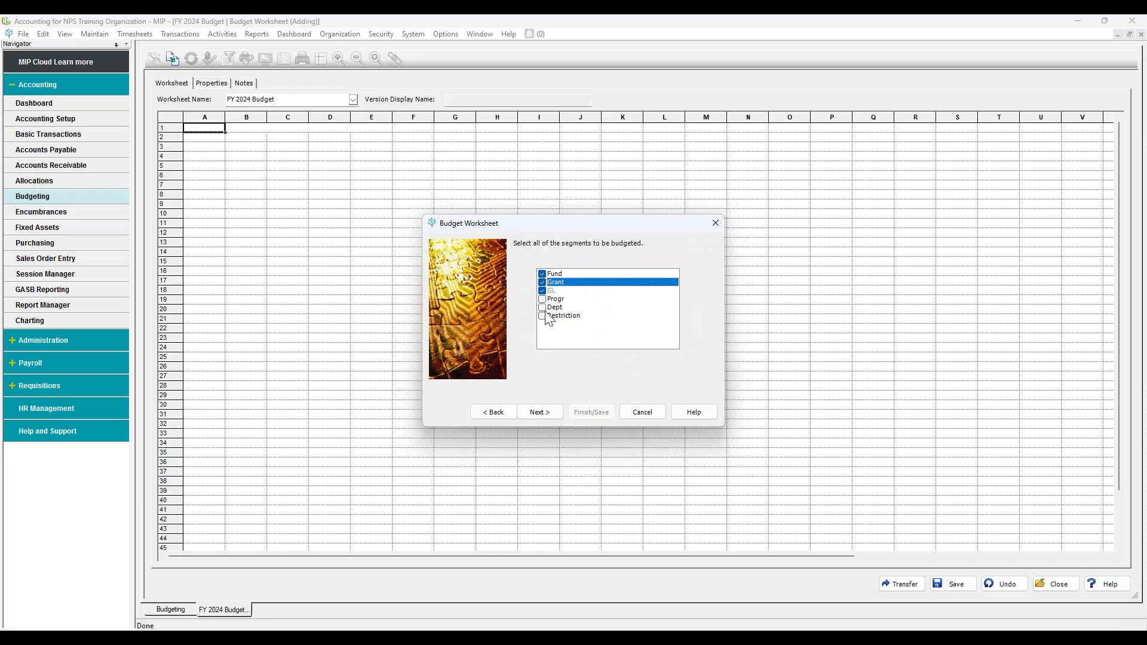
left_click(541, 292)
left_click(550, 413)
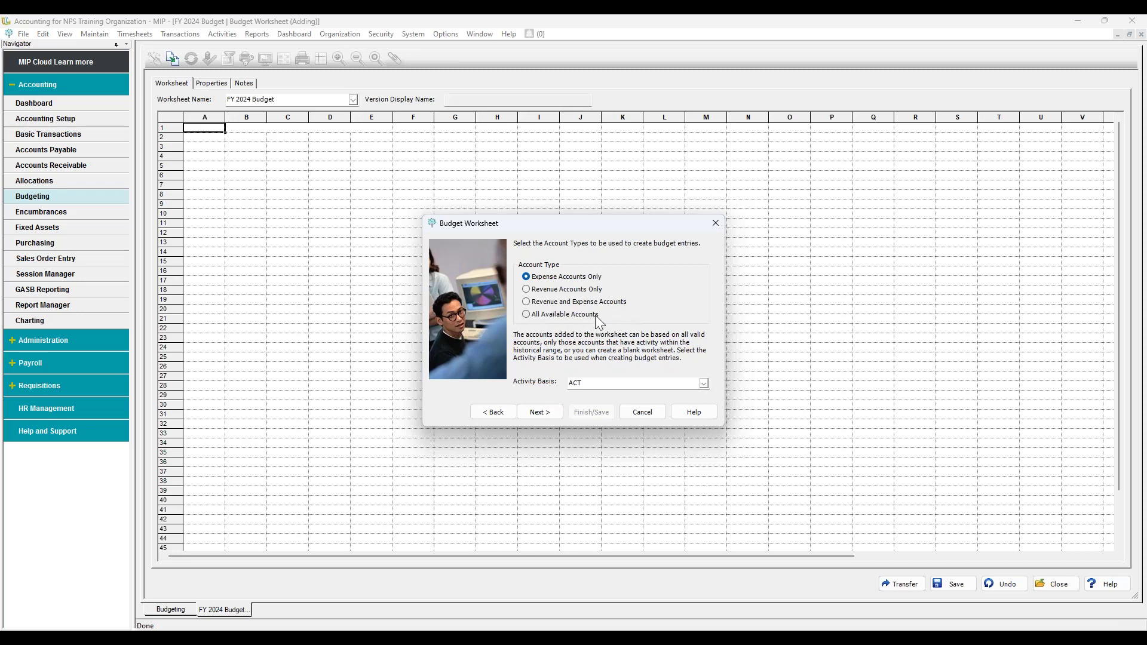
- Choose Revenue and Expense Accounts with the BLANK activity basis, and finish the wizard to create the worksheet
left_click(526, 315)
left_click(526, 303)
left_click(704, 384)
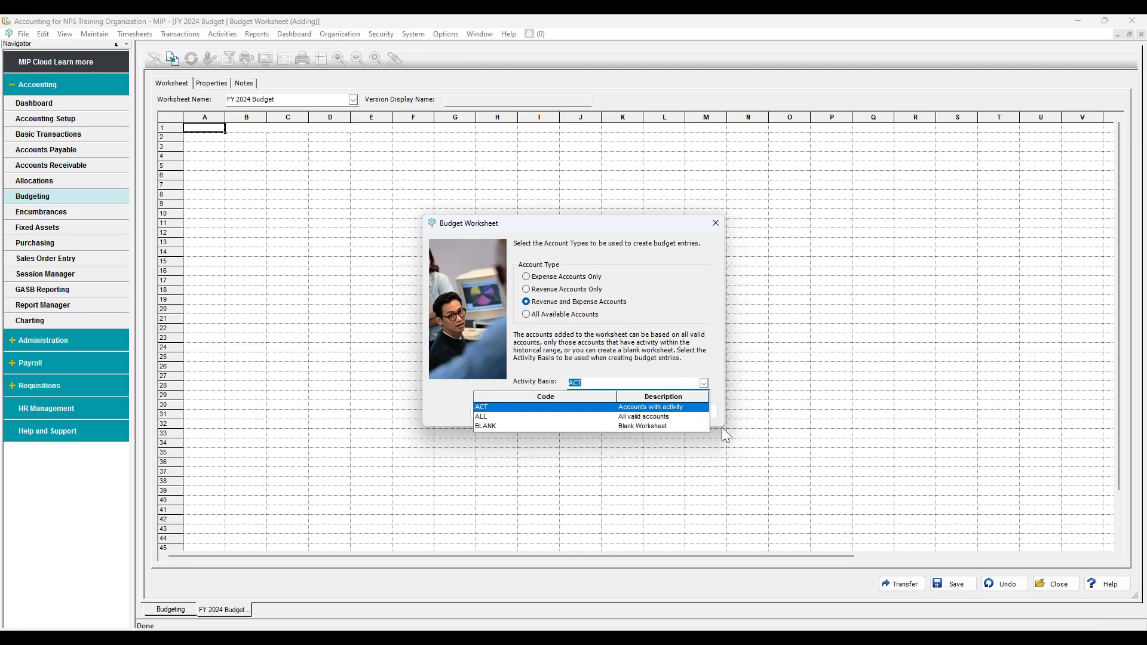
left_click(672, 424)
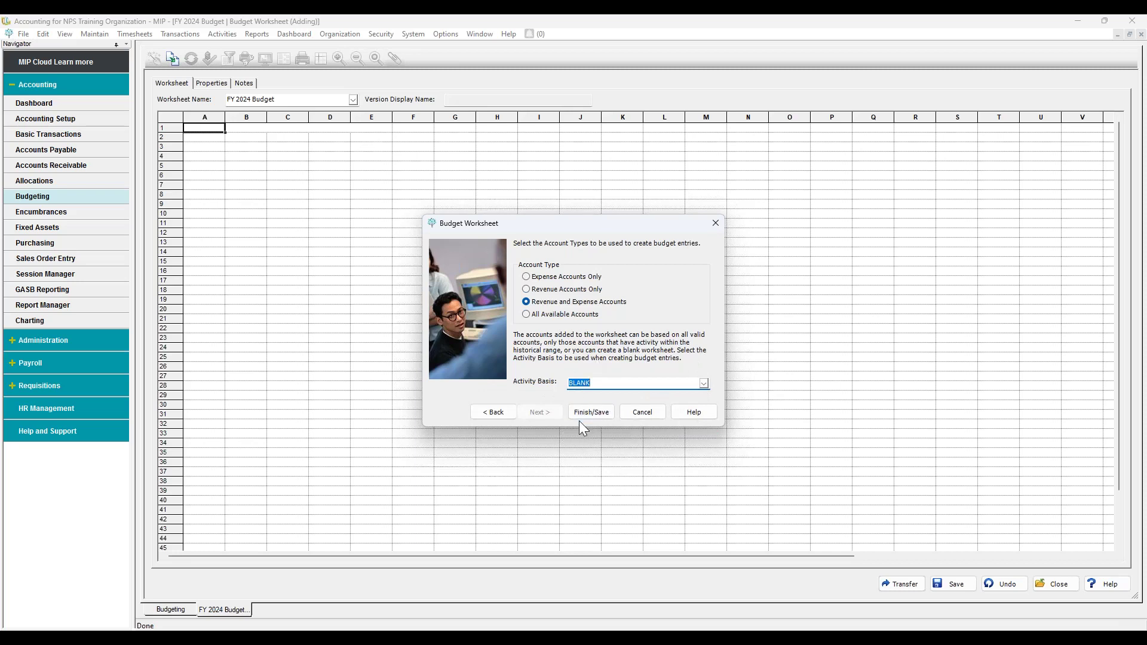
left_click(704, 384)
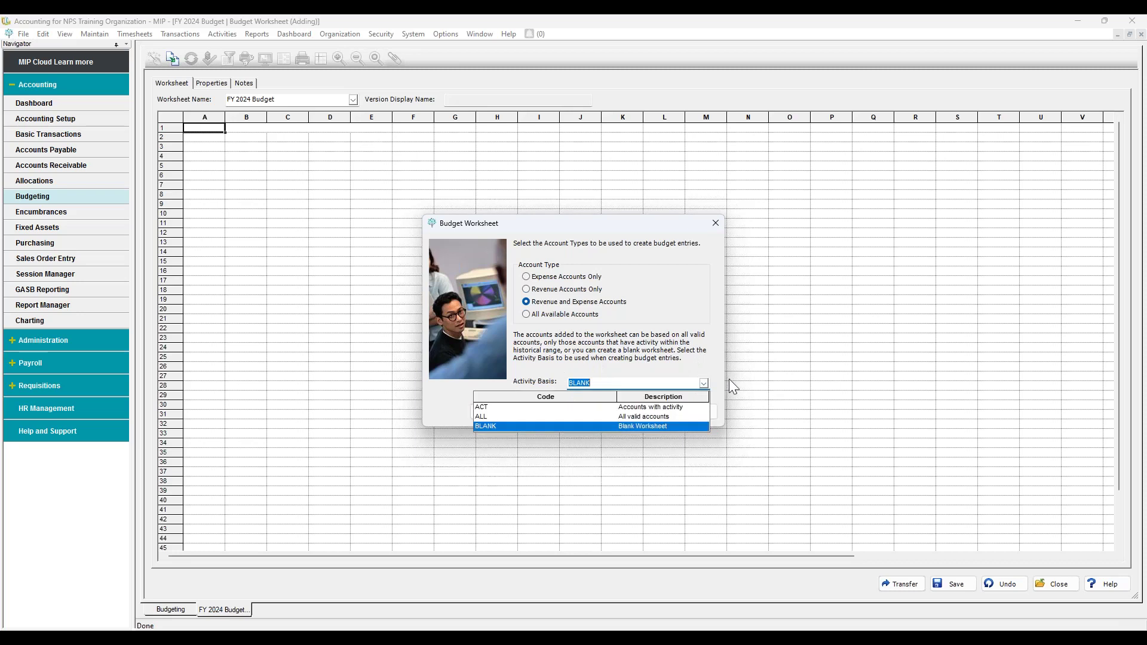
left_click(687, 408)
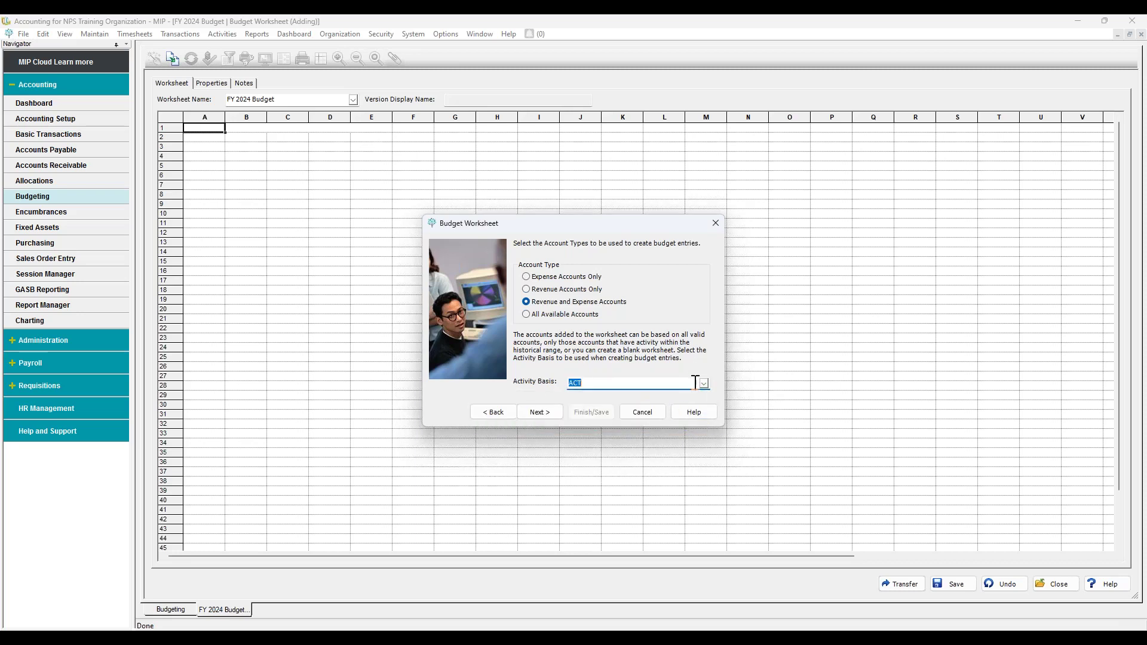
left_click(705, 383)
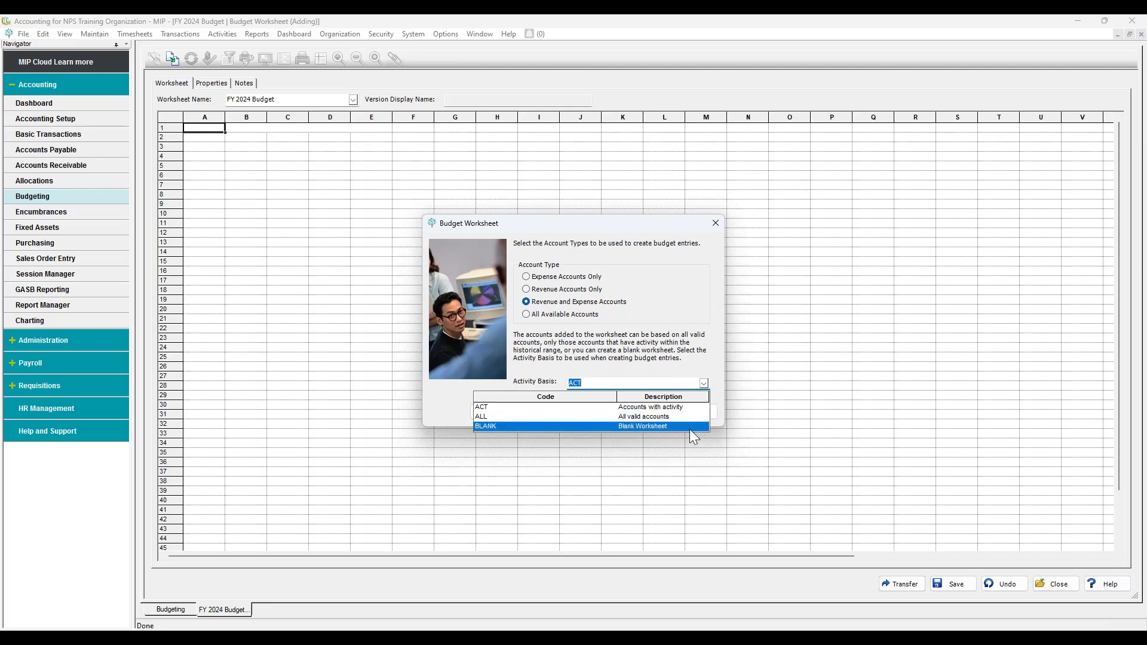
left_click(655, 425)
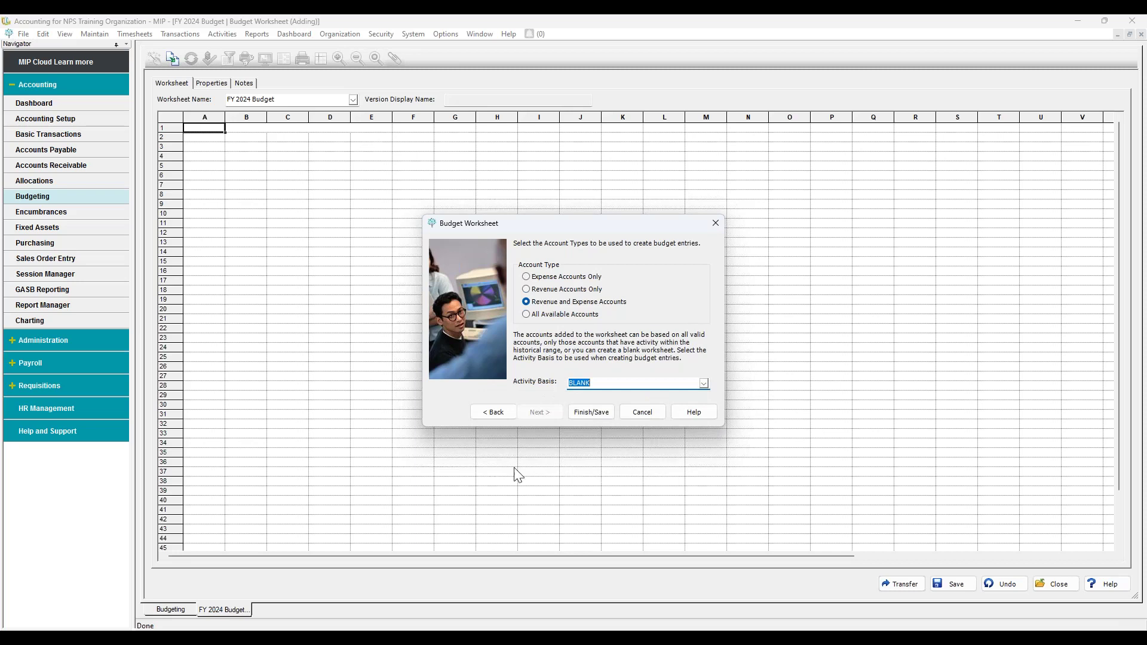
left_click(593, 412)
left_click(431, 215)
left_click(213, 156)
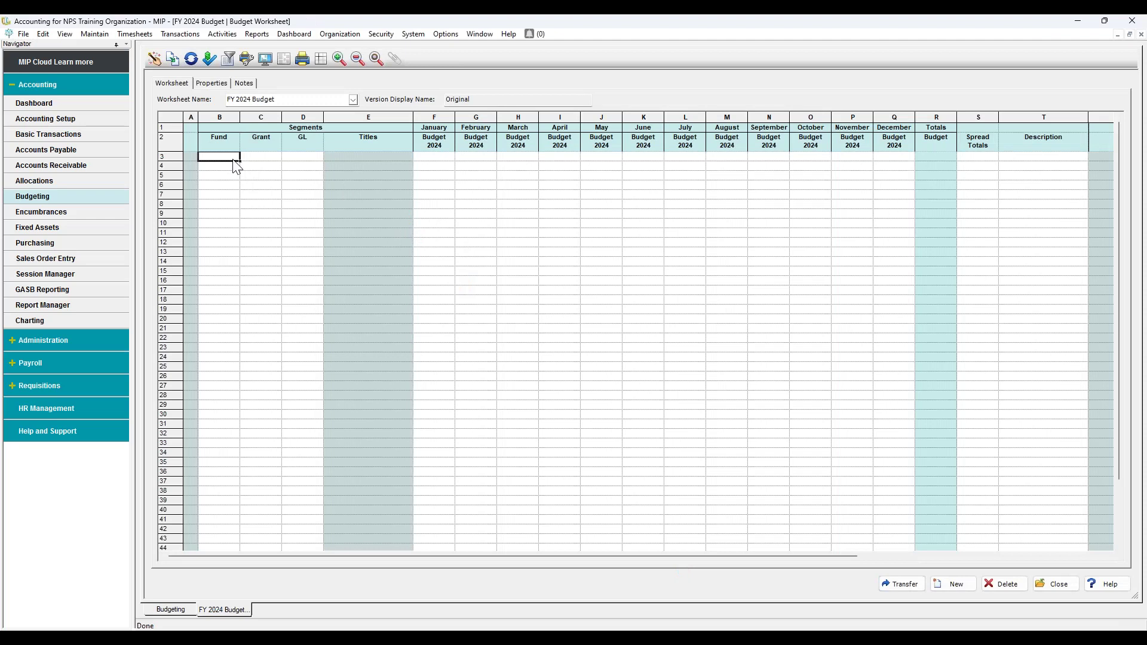
- Switch to the MIP Budget 2023 workbook in Excel and copy the Fund, Grant and GL columns from row 5 to row 58
left_click(749, 624)
left_click(78, 207)
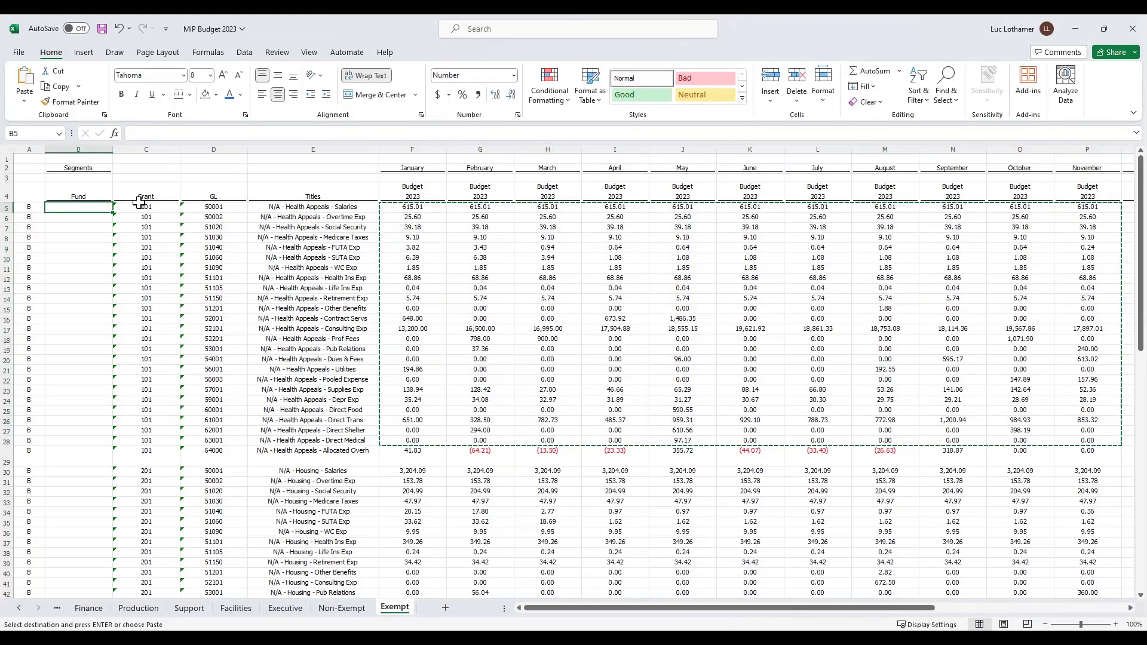
left_click_drag(143, 207, 204, 291)
scroll(203, 291, "down", 2)
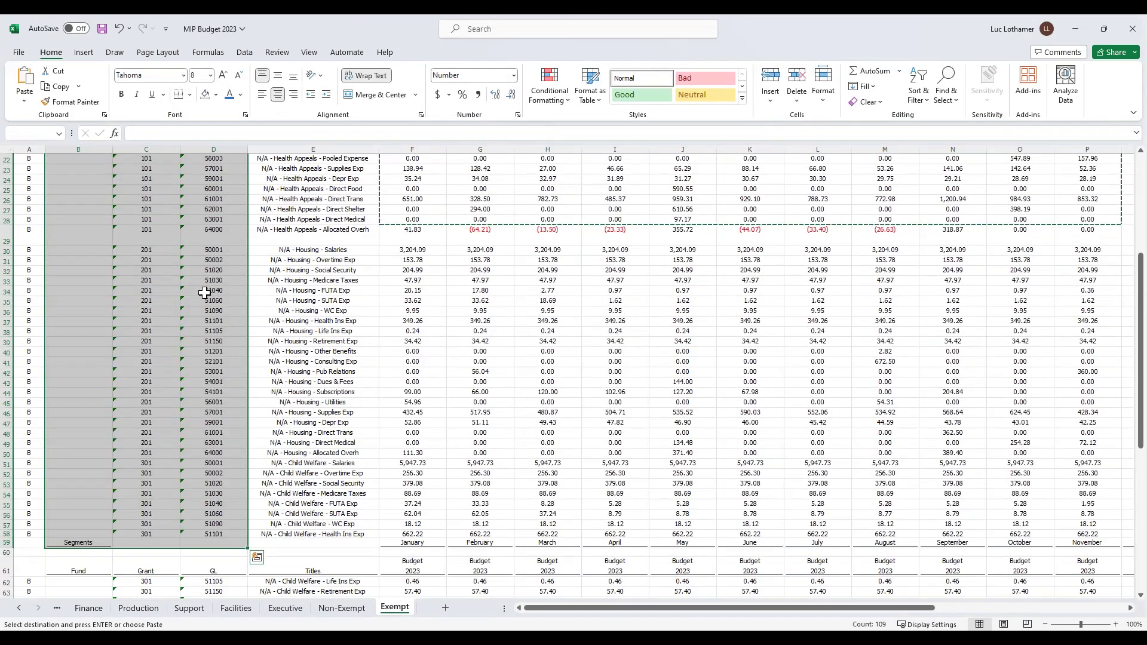
left_click_drag(205, 292, 205, 293)
key("ctrl+c")
scroll(222, 311, "up", 6)
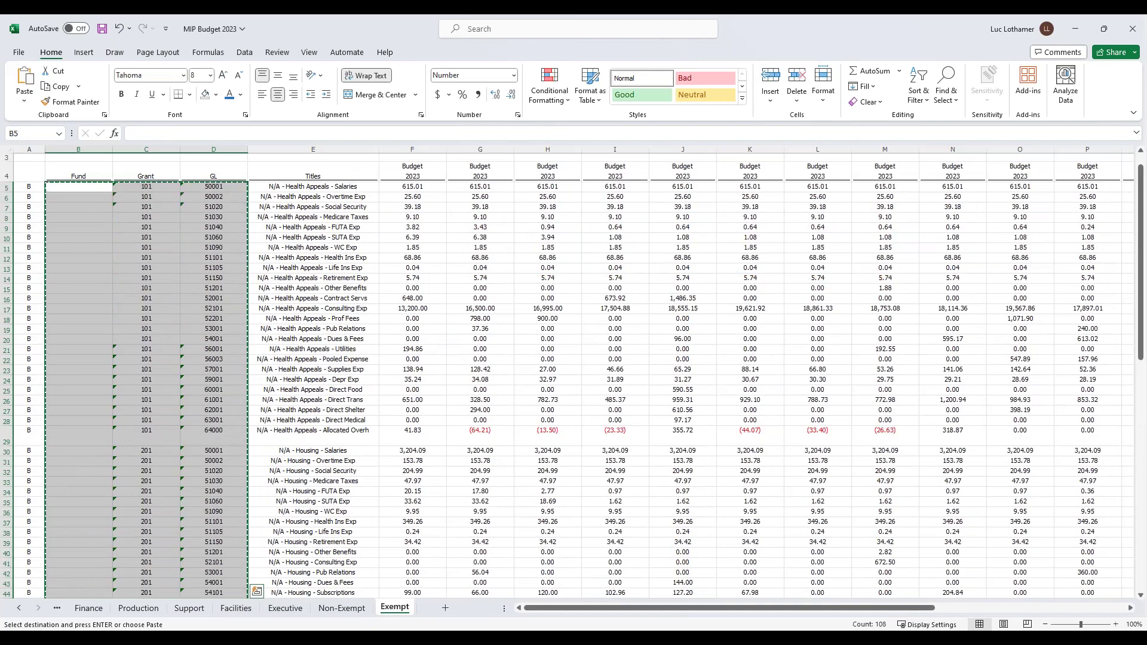
- Return to MIP and try to paste the copied segment codes from the first Fund cell in row 3
key("alt+Tab")
right_click(229, 168)
left_click(260, 243)
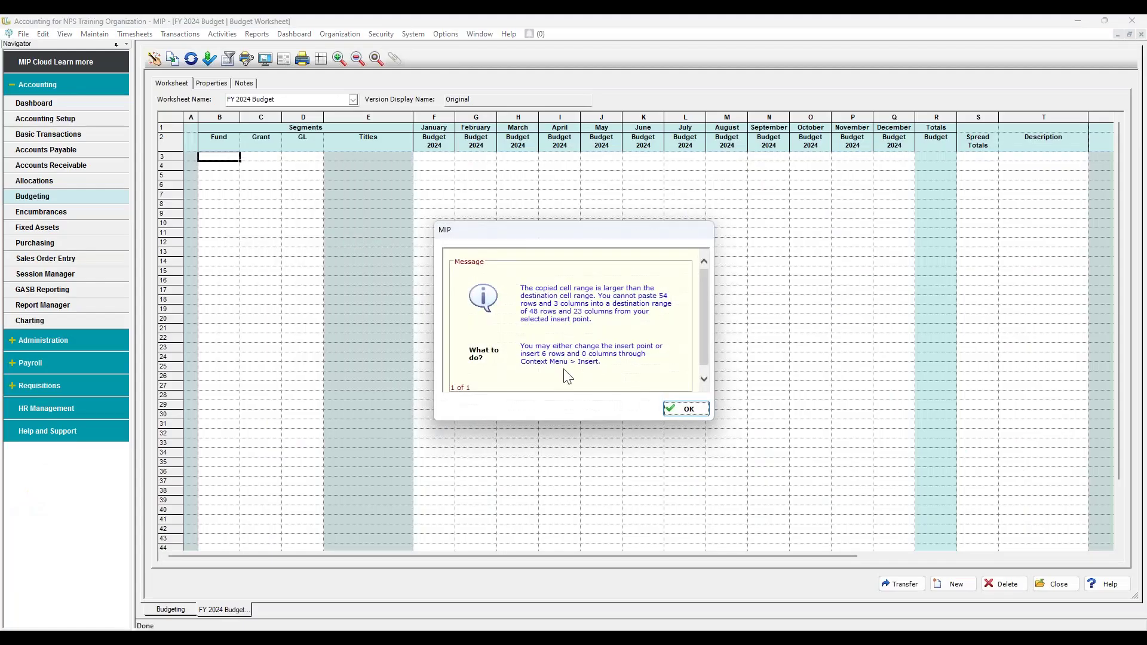
left_click(693, 412)
right_click(220, 156)
left_click(254, 239)
left_click(688, 409)
- Insert 100 additional rows into the budget worksheet at rows 17 to 20
scroll(409, 379, "down", 3)
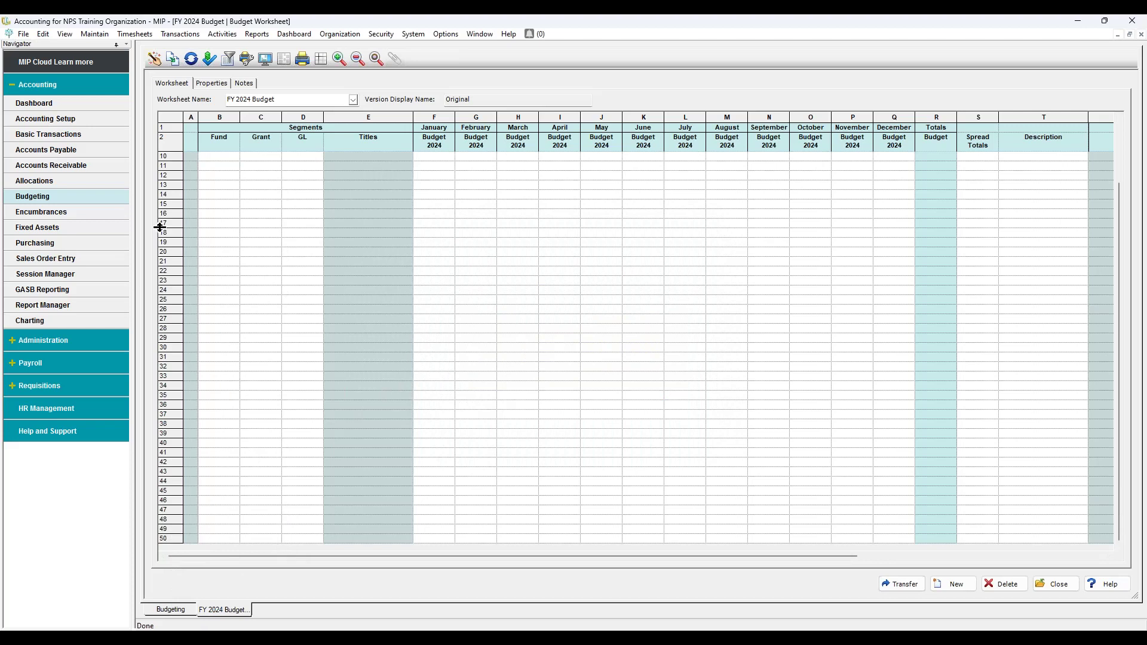
left_click_drag(170, 221, 172, 252)
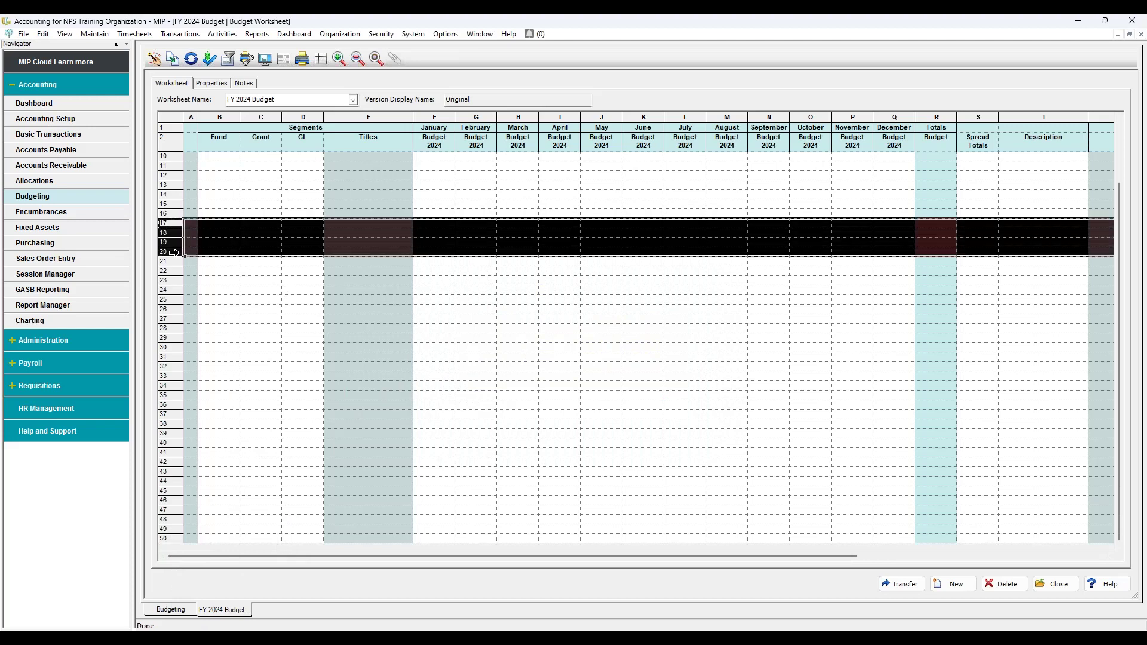
right_click(209, 243)
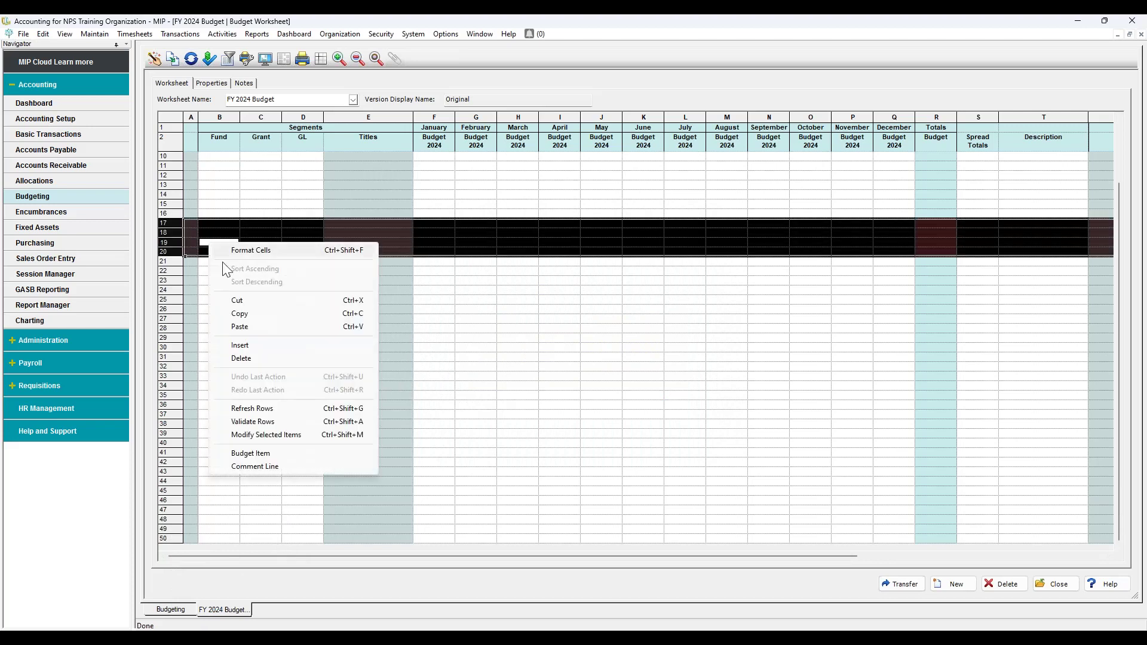
left_click(244, 346)
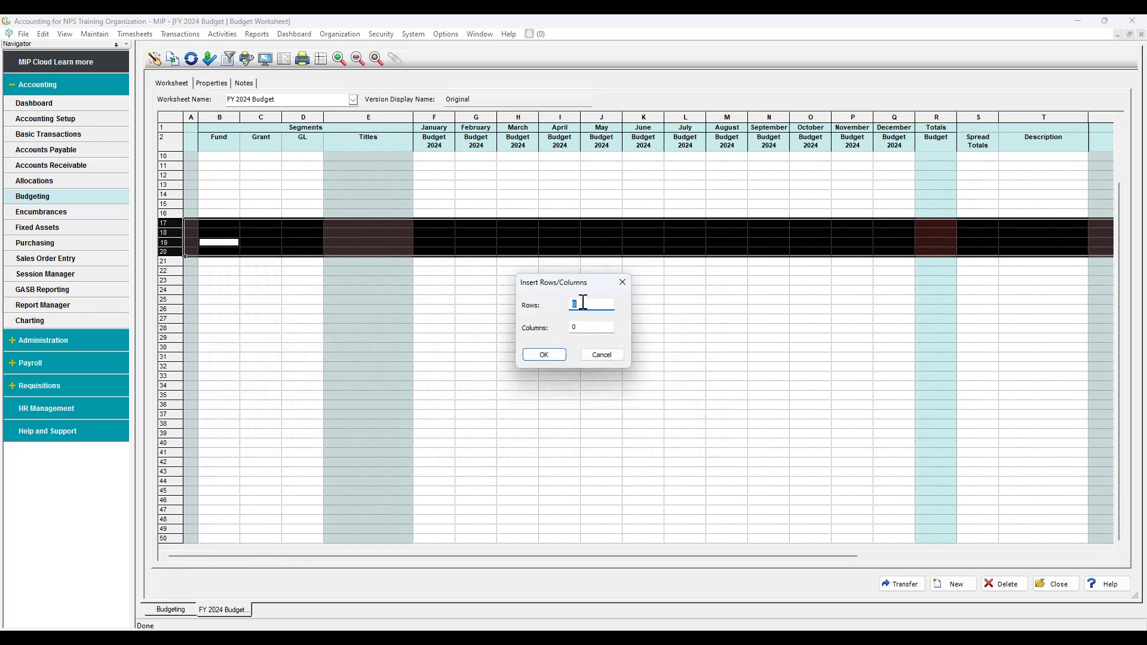
type("100")
left_click(543, 355)
- Paste the copied Fund, Grant and GL codes starting from the Fund cell in row 3
scroll(257, 359, "up", 10)
scroll(263, 376, "up", 15)
right_click(218, 159)
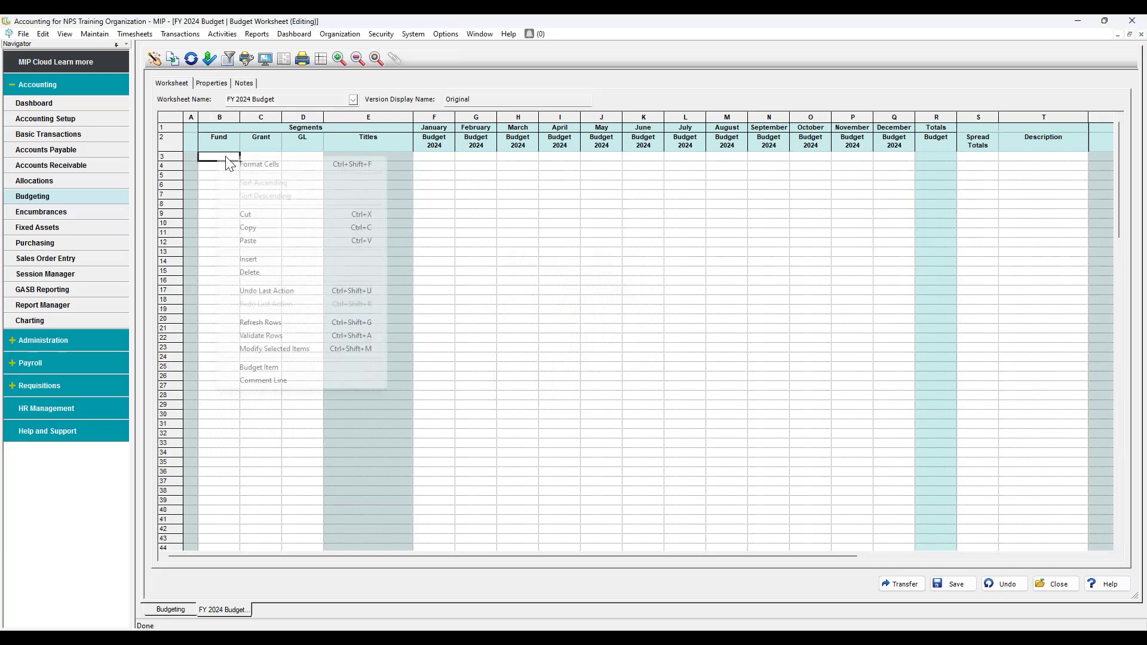
left_click(267, 241)
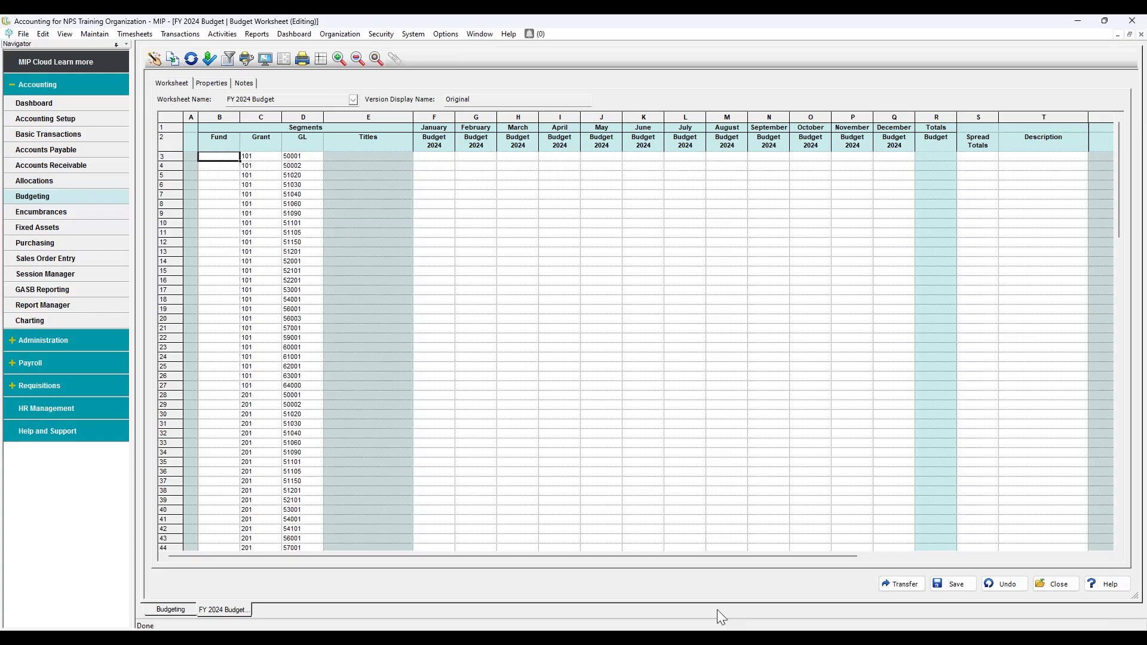
- Switch to the Excel workbook and copy the January to December budget amounts from row 5 to row 58
key("alt+Tab")
scroll(412, 212, "up", 1)
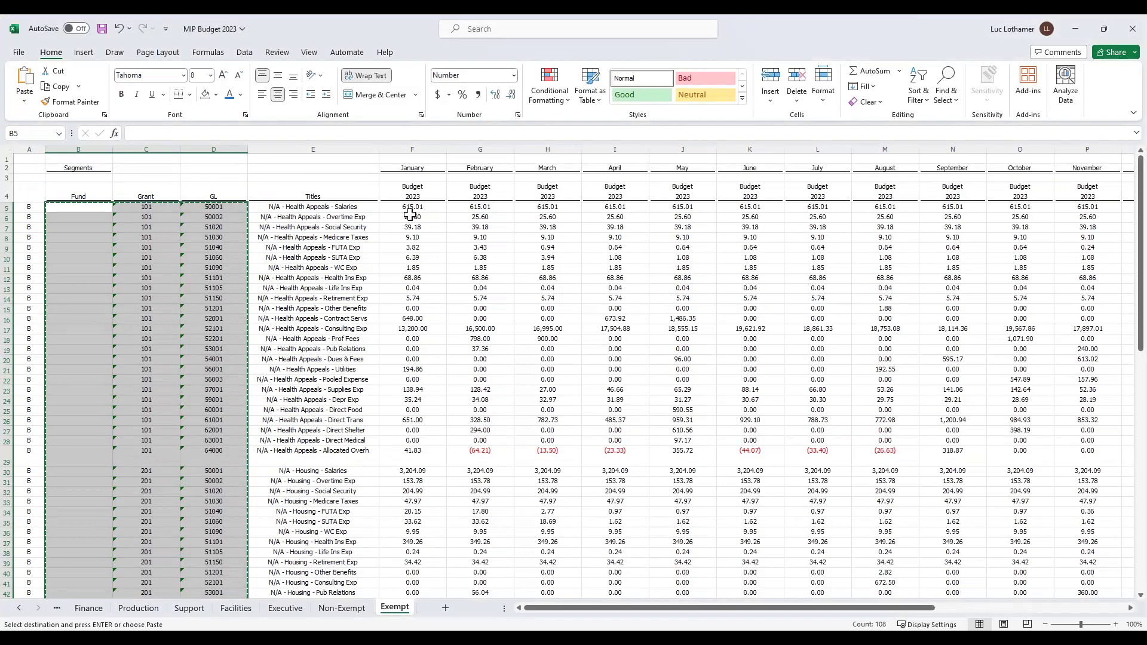
left_click_drag(412, 206, 1028, 237)
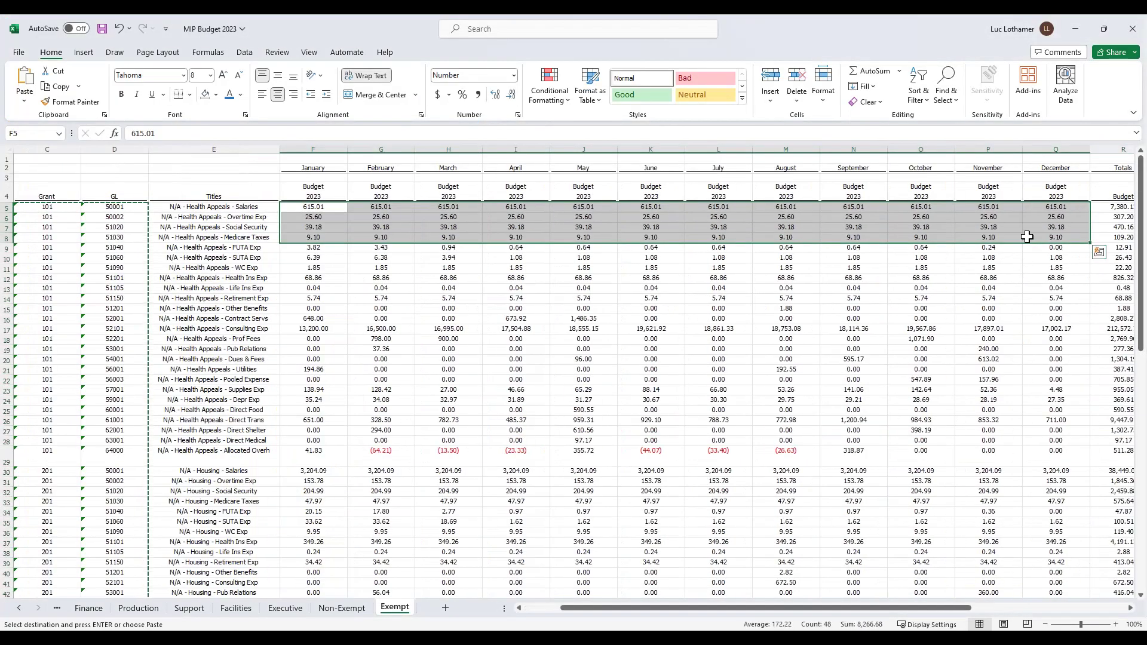
key("ctrl+shift+Down")
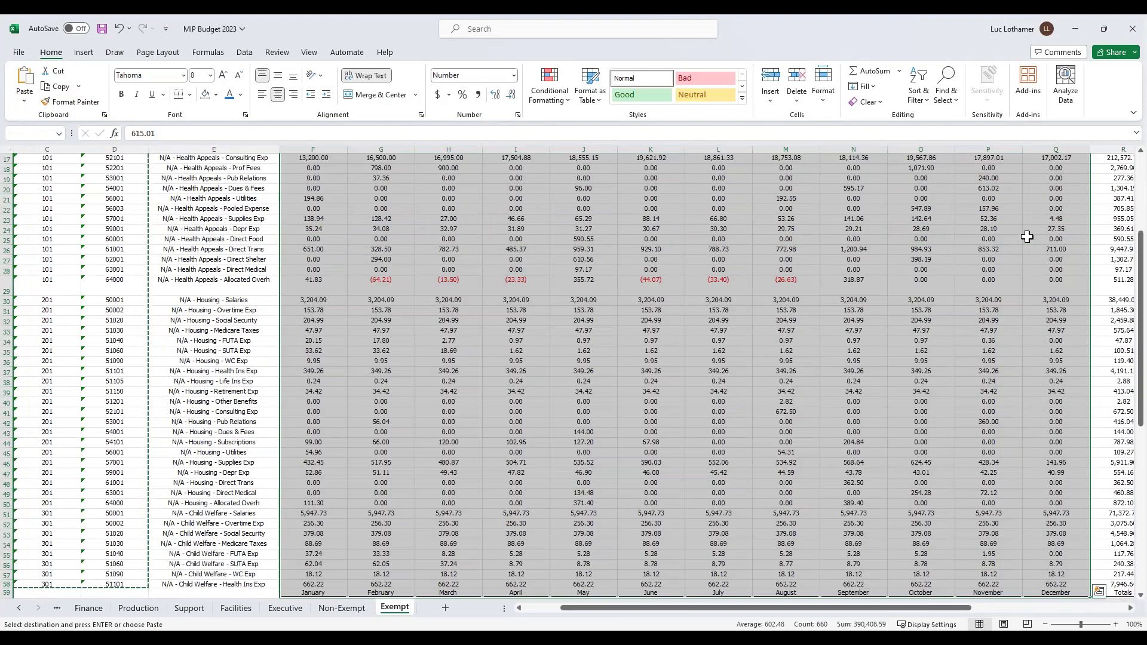
key("shift+Up")
key("ctrl+c")
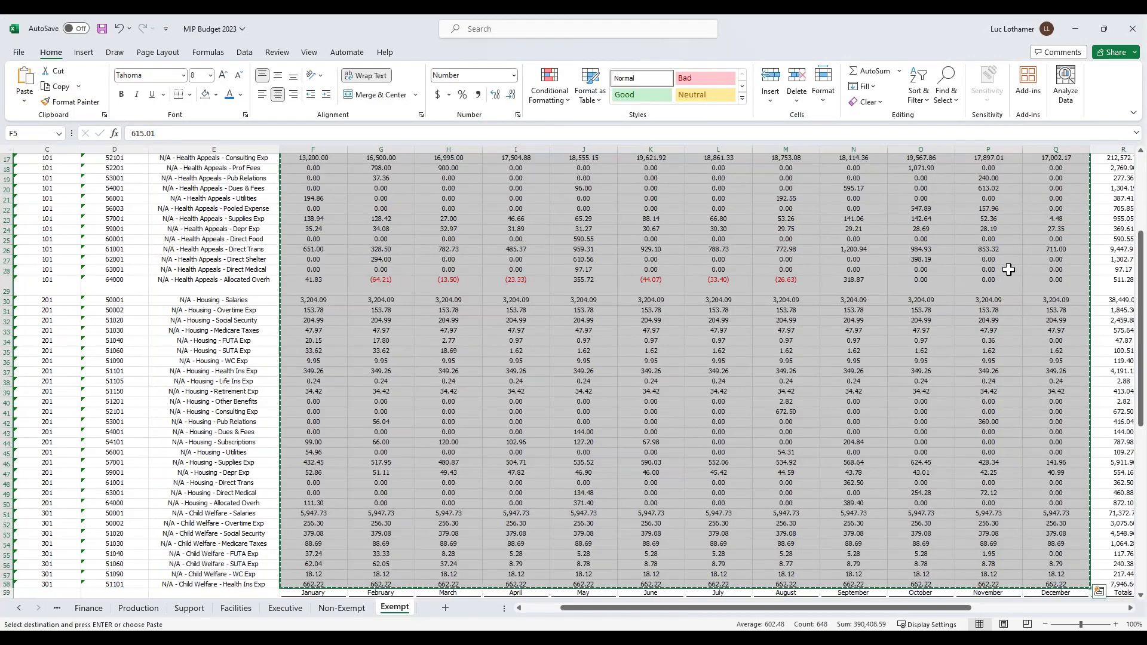
- Return to MIP, paste the monthly amounts starting from the January cell in row 3, and check the filled rows
left_click(1073, 28)
left_click(445, 158)
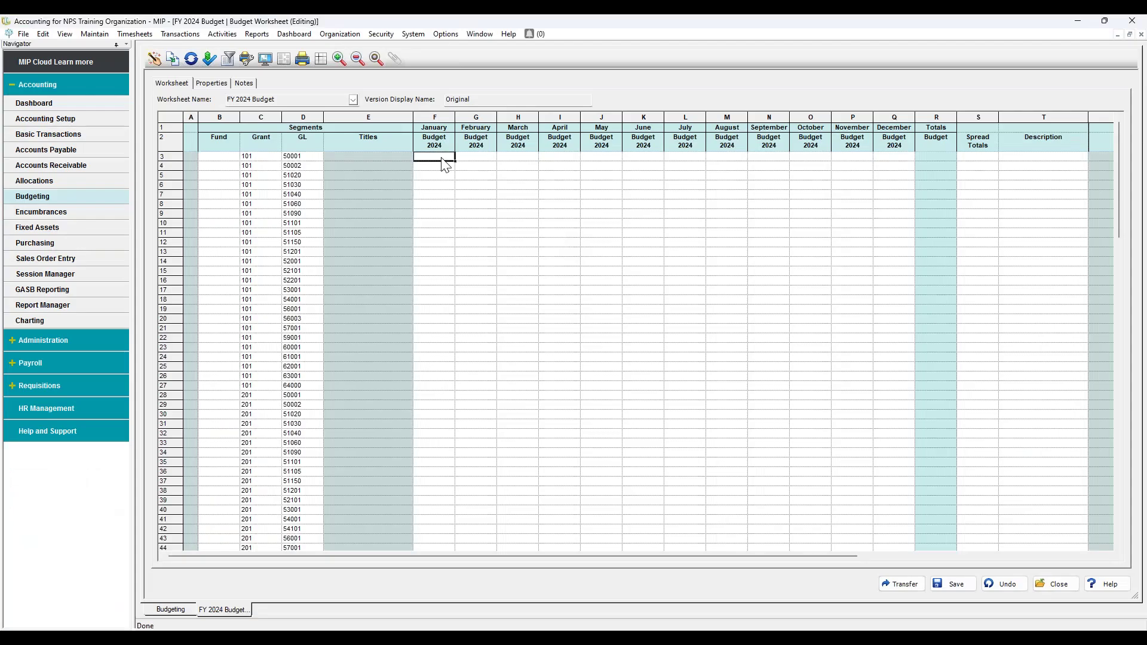
right_click(443, 158)
left_click(502, 242)
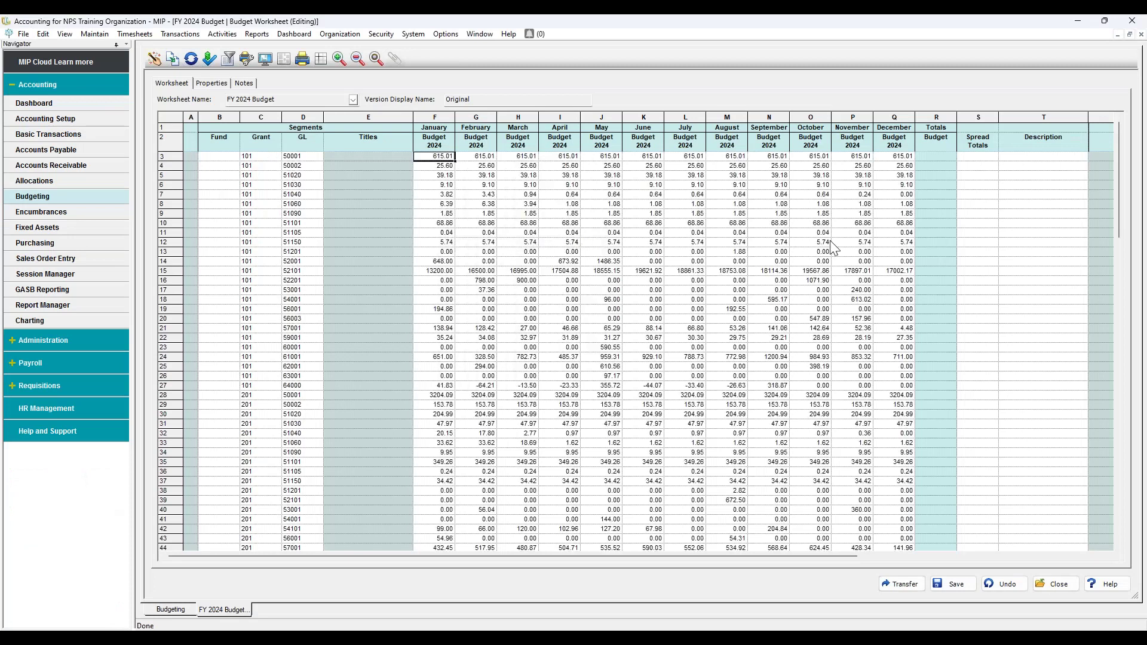
scroll(835, 242, "down", 2)
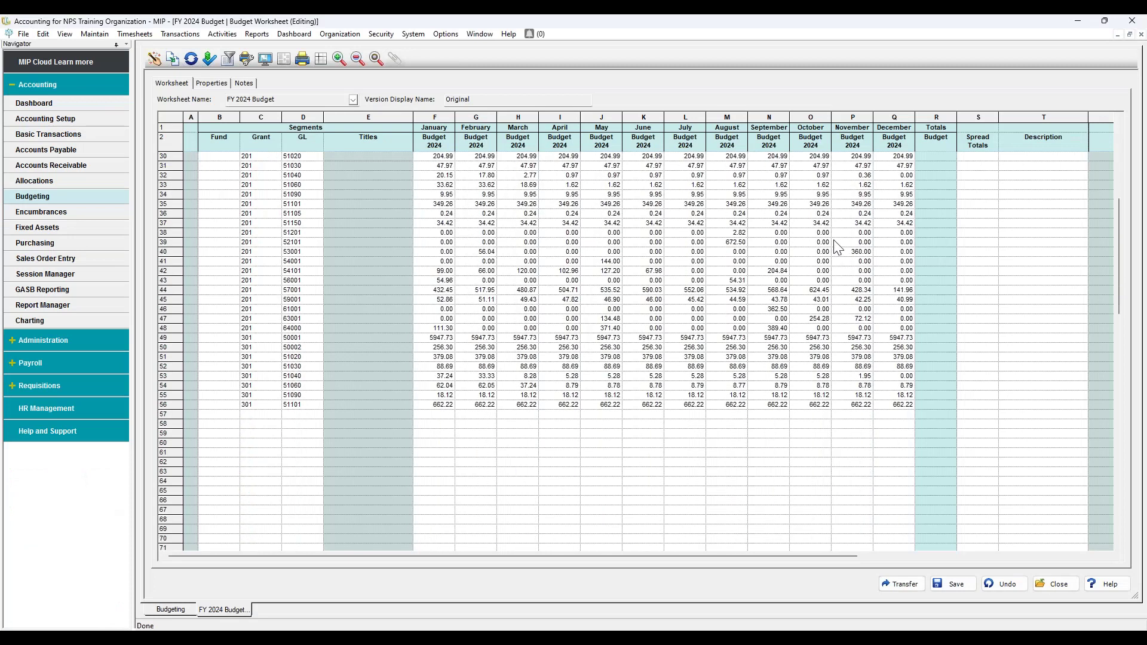
scroll(833, 239, "up", 2)
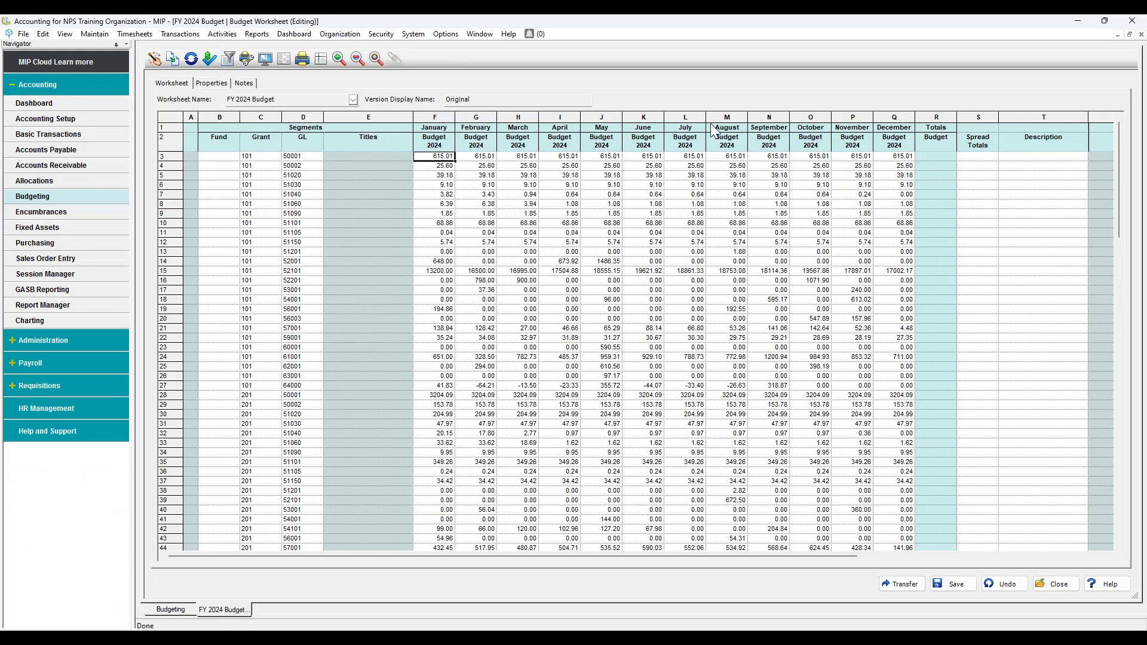
left_click(794, 156)
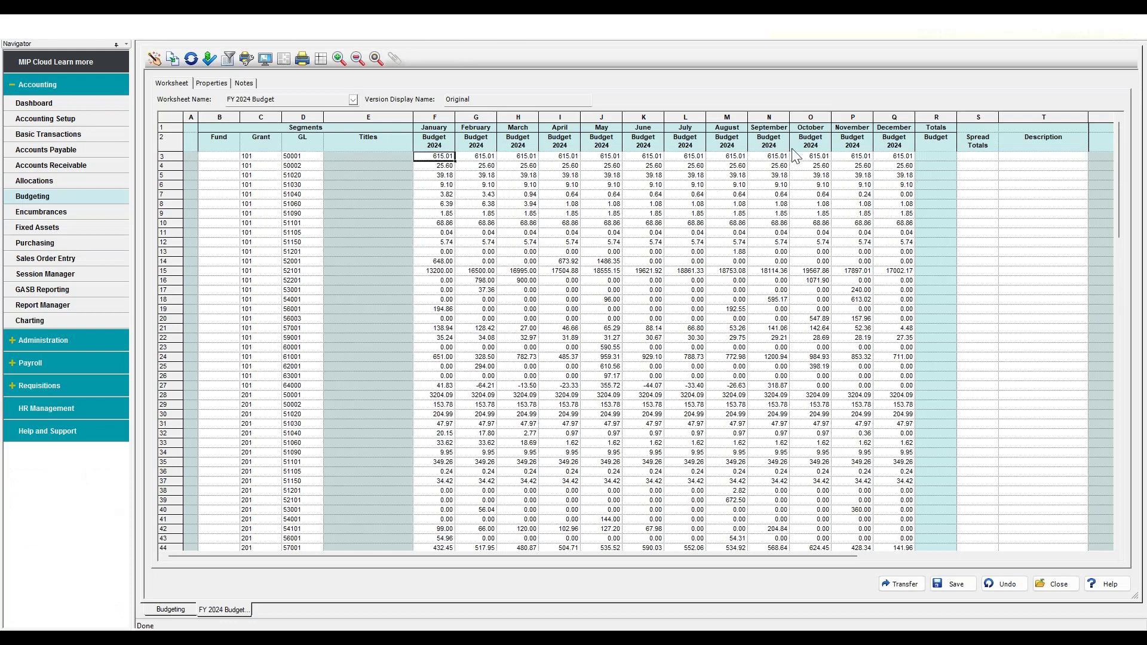